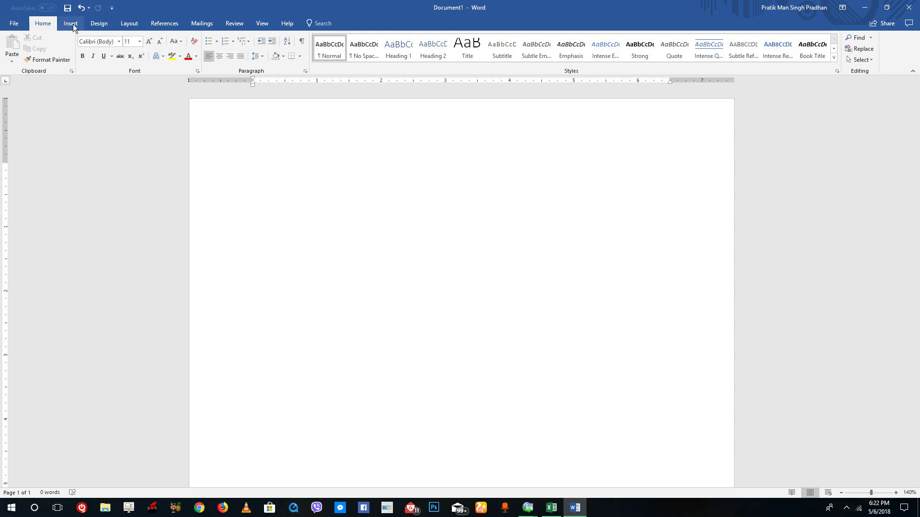
Insert a WordArt text box in the plain black style and move it to the middle of the page's upper area
left_click(72, 25)
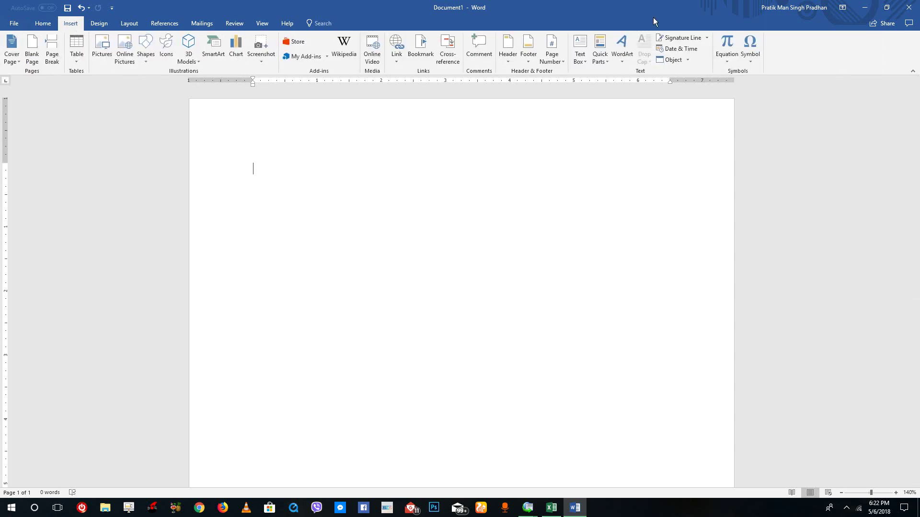
left_click(617, 58)
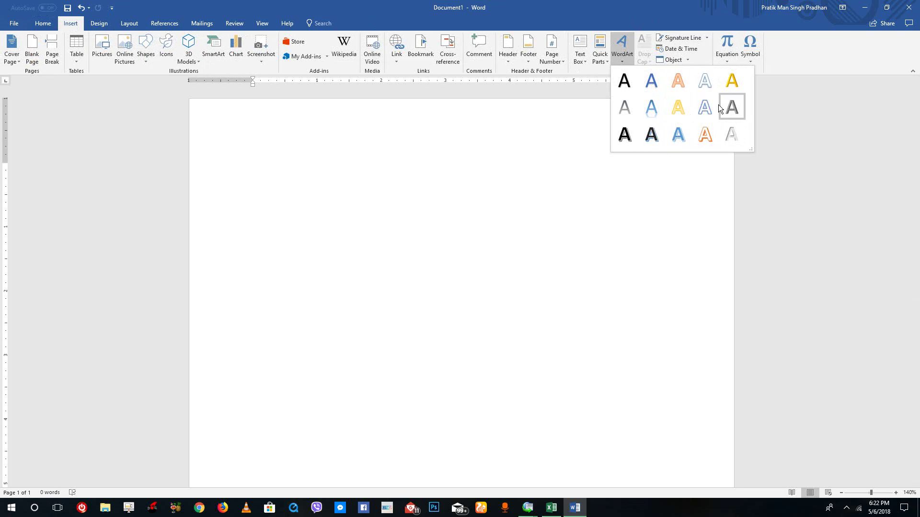
left_click(625, 85)
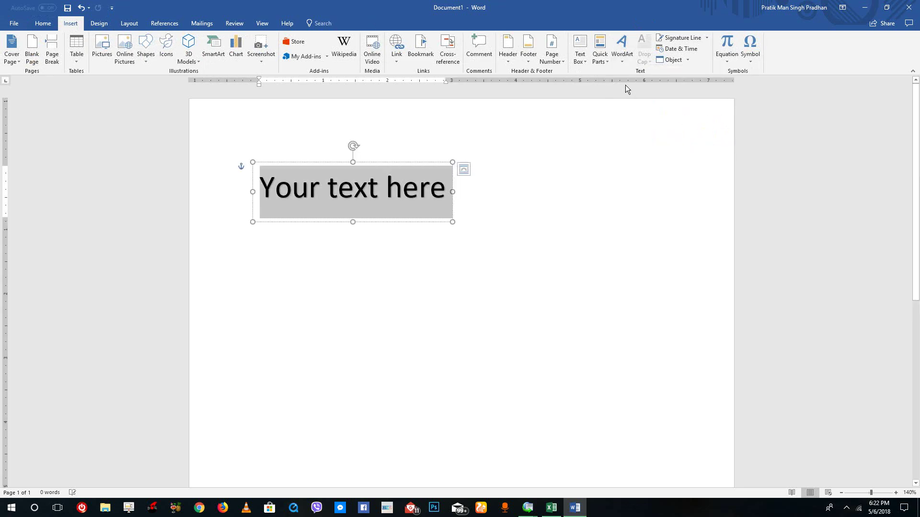
left_click_drag(434, 165, 551, 167)
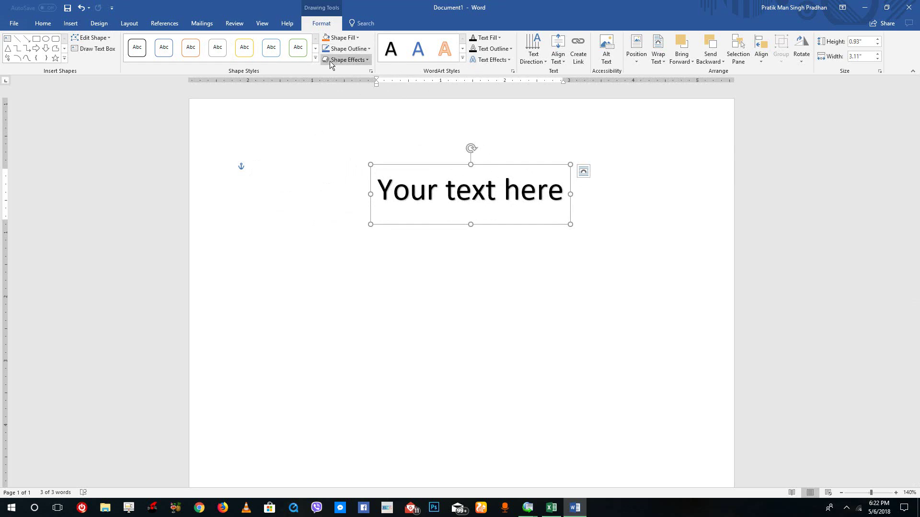
Try a blue outlined and a solid green shape style on the WordArt box, and undo both
left_click(271, 52)
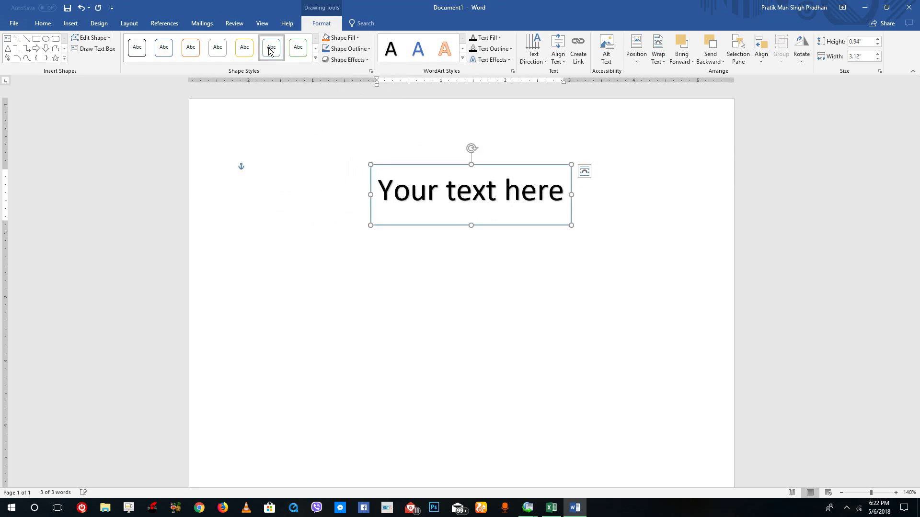
scroll(290, 49, "down", 1)
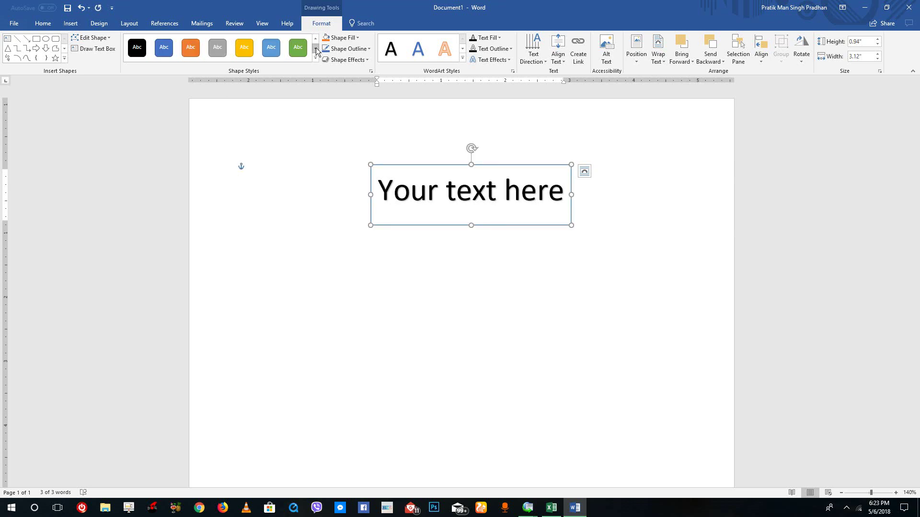
left_click(298, 48)
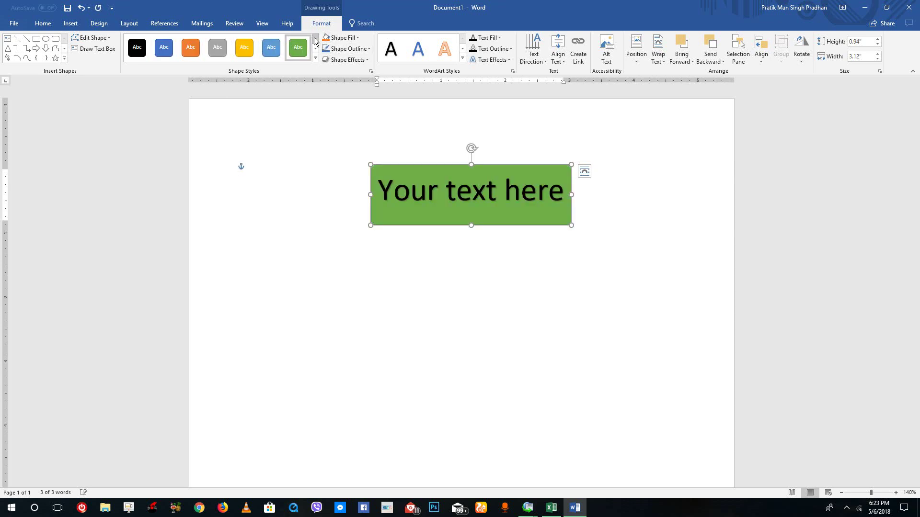
left_click(315, 38)
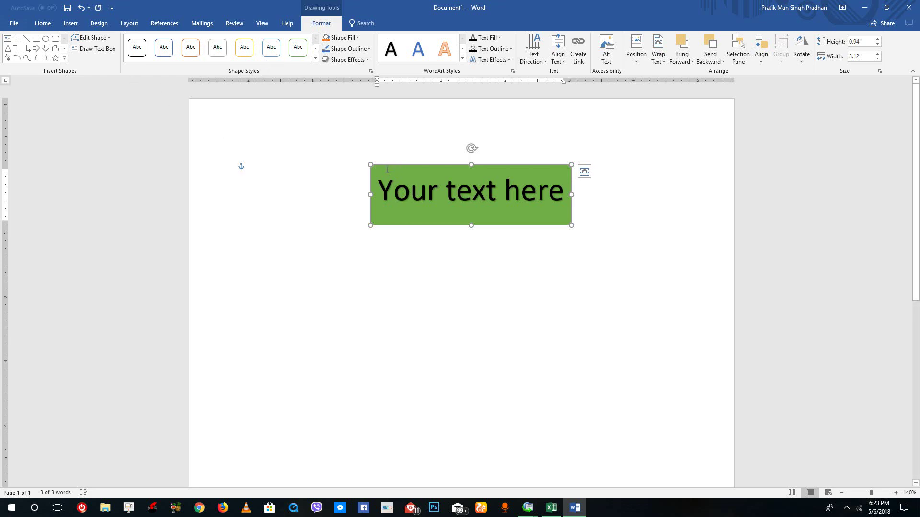
key("ctrl+z")
key("ctrl+y")
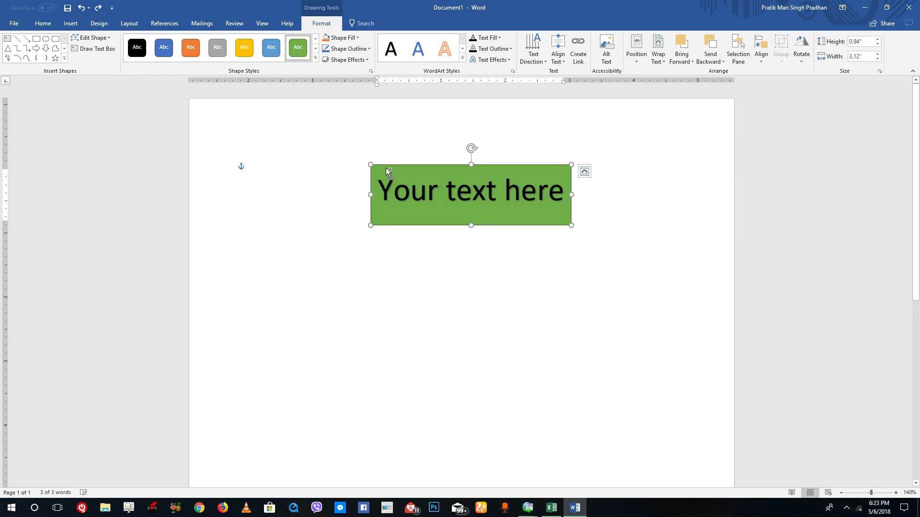
key("ctrl+z")
key("ctrl+z")
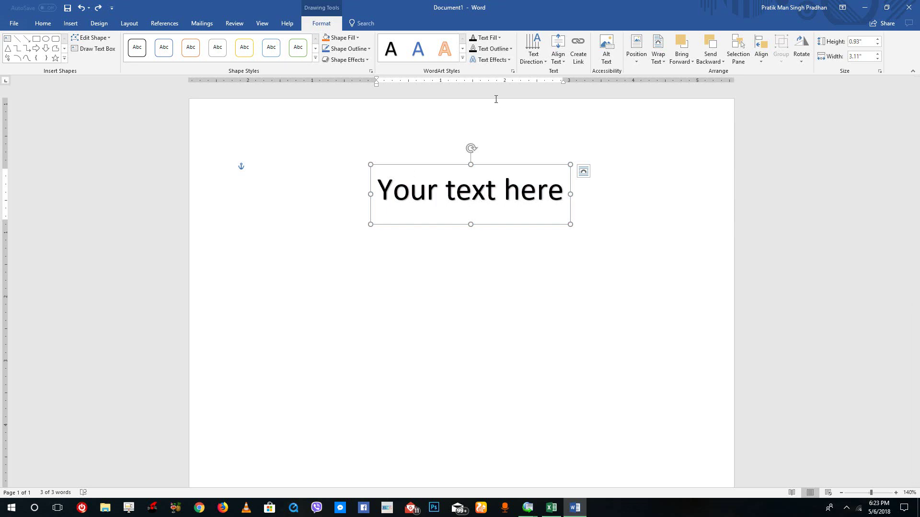
Keep the plain black WordArt style, select the text "Your text here" and fill it with dark blue
left_click(463, 59)
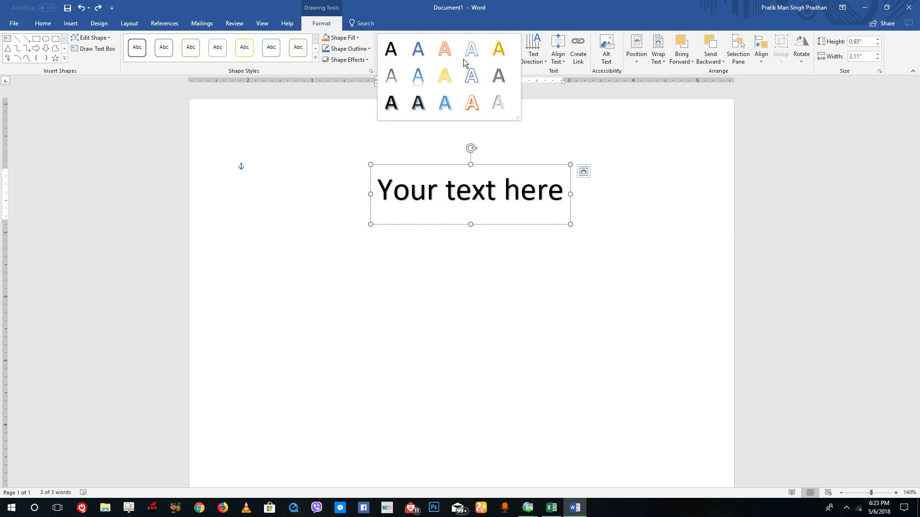
left_click(391, 49)
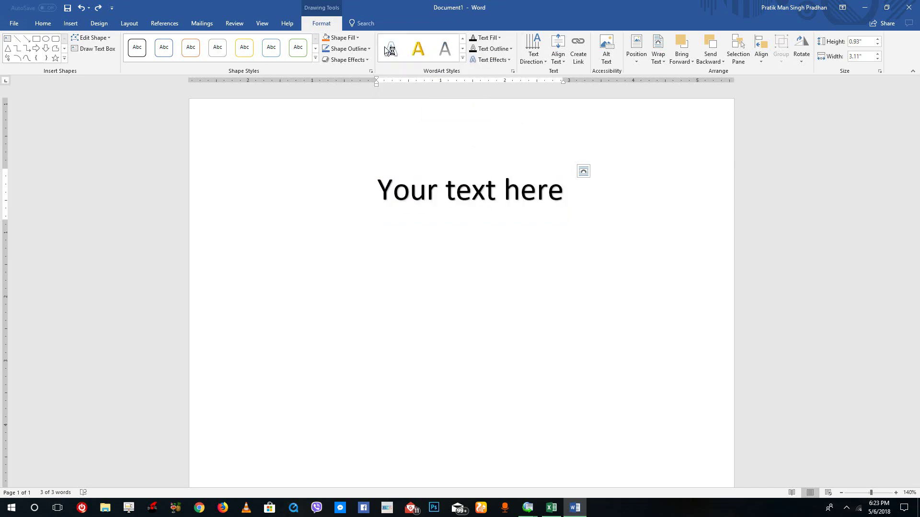
triple_click(490, 181)
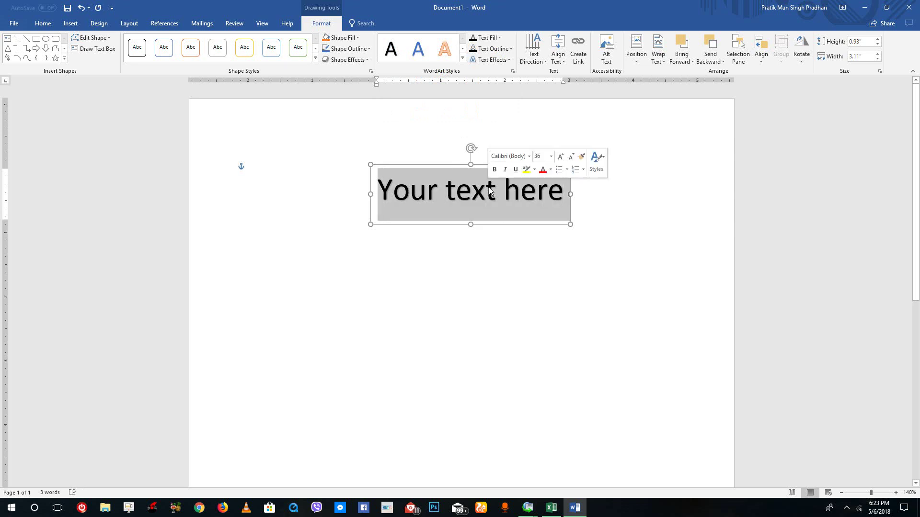
left_click(498, 38)
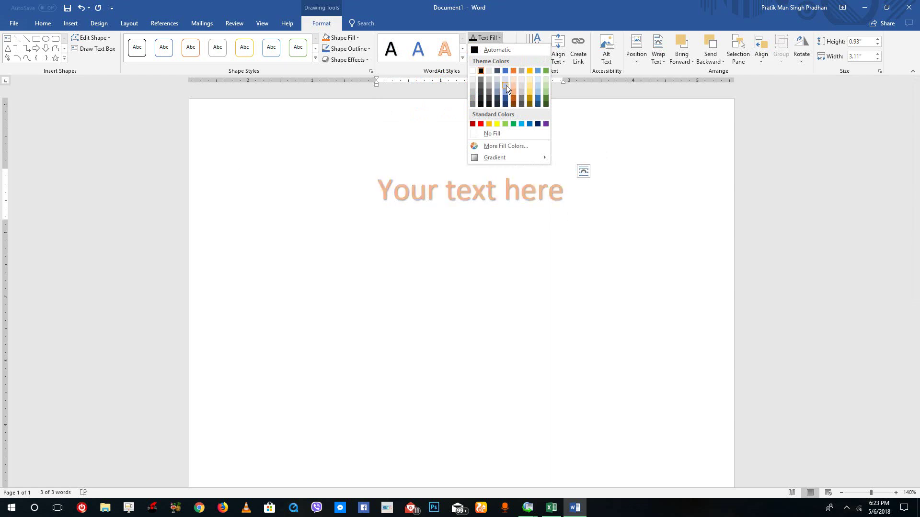
left_click(505, 102)
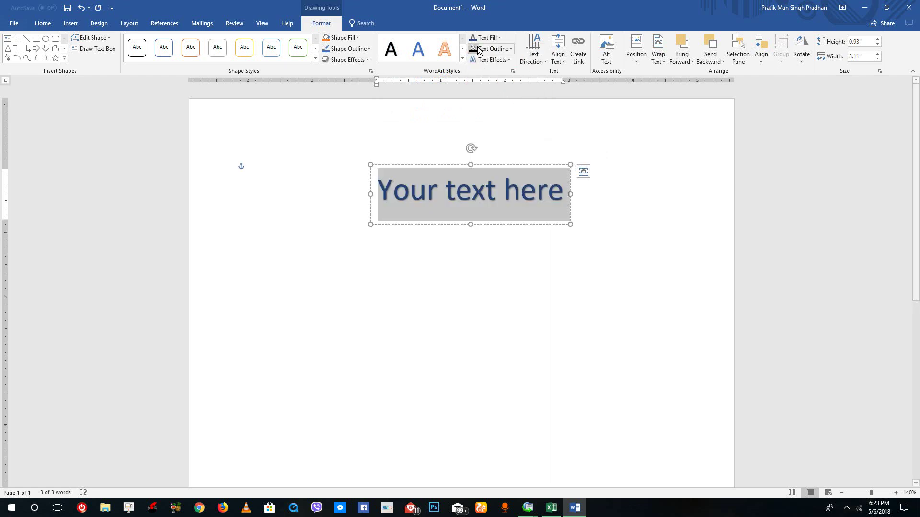
Examine the outline colours and gradient fills available for the WordArt text, including the detailed fill settings
left_click(493, 48)
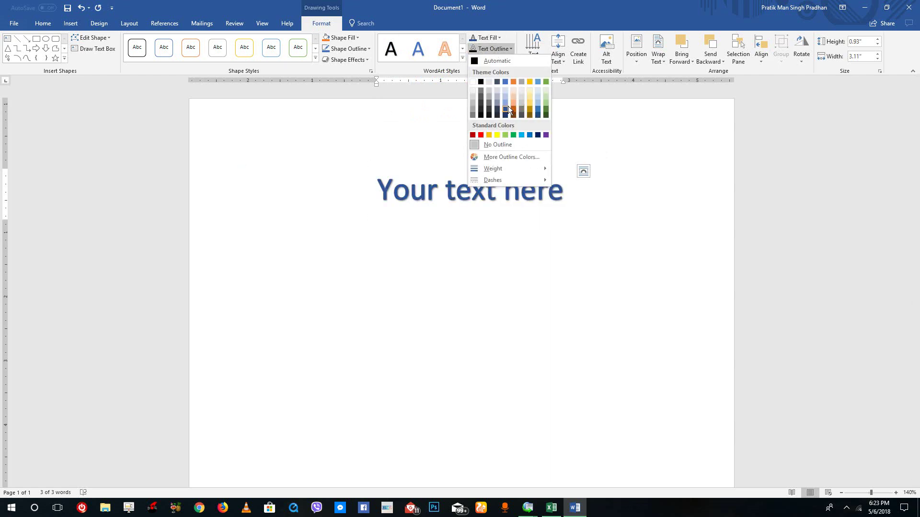
left_click(486, 38)
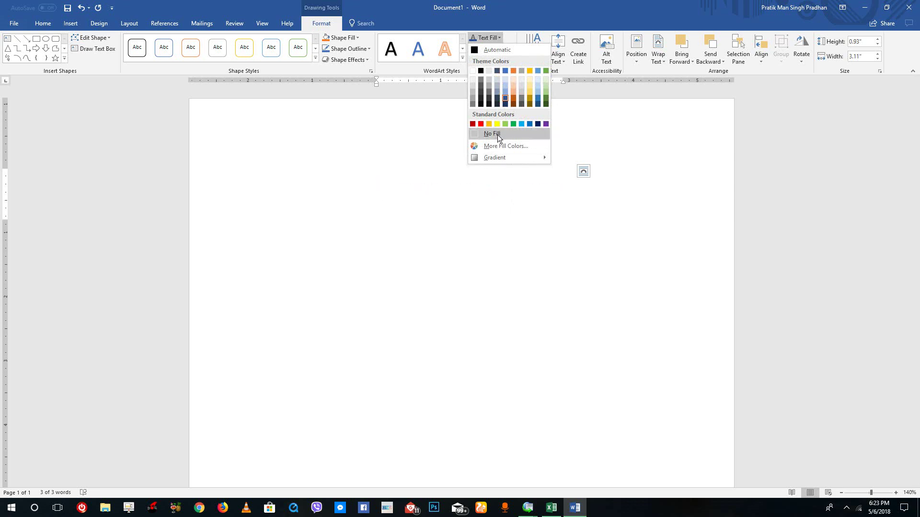
mouse_move(511, 159)
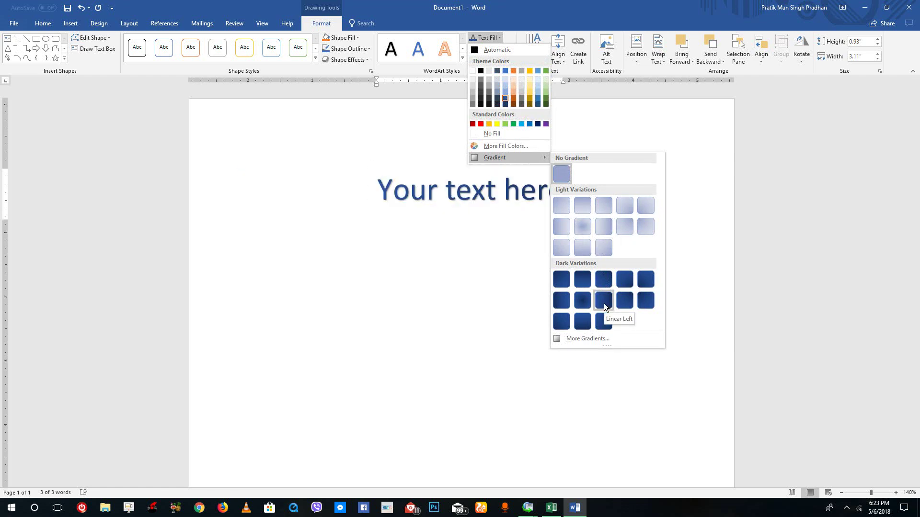
left_click(592, 339)
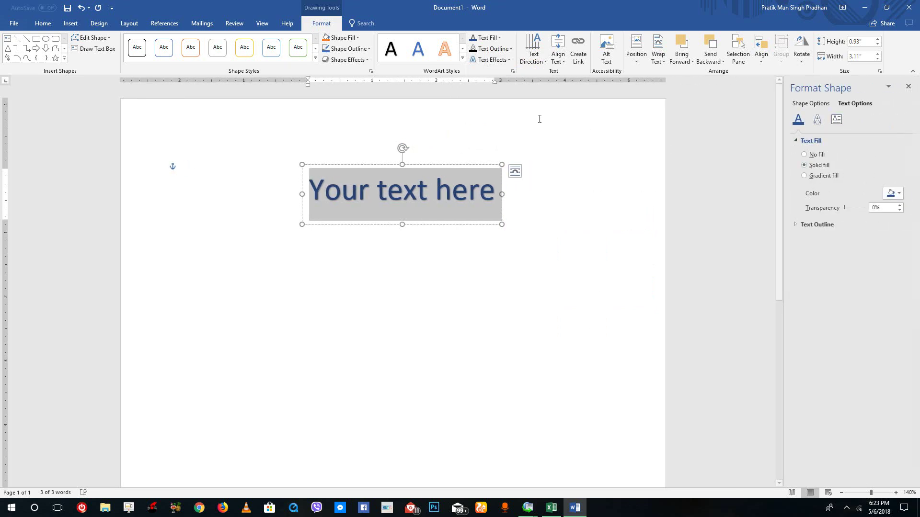
left_click(486, 37)
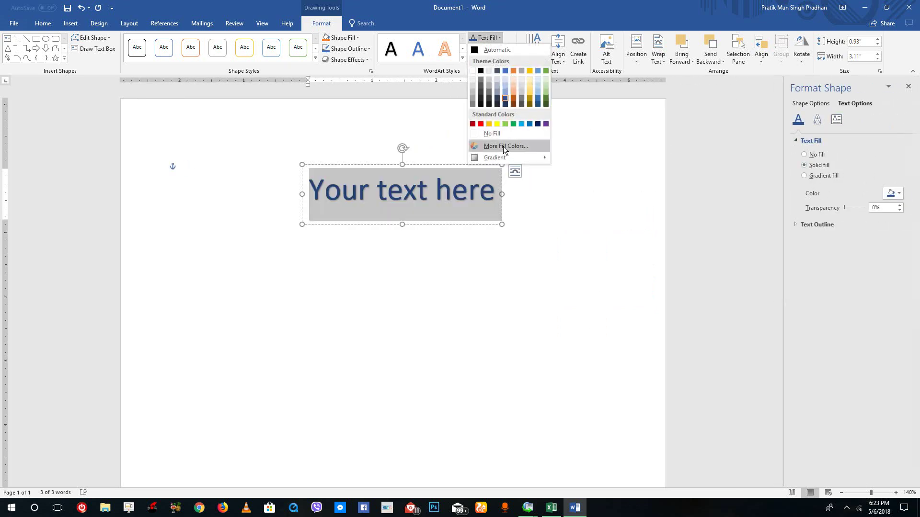
left_click(496, 104)
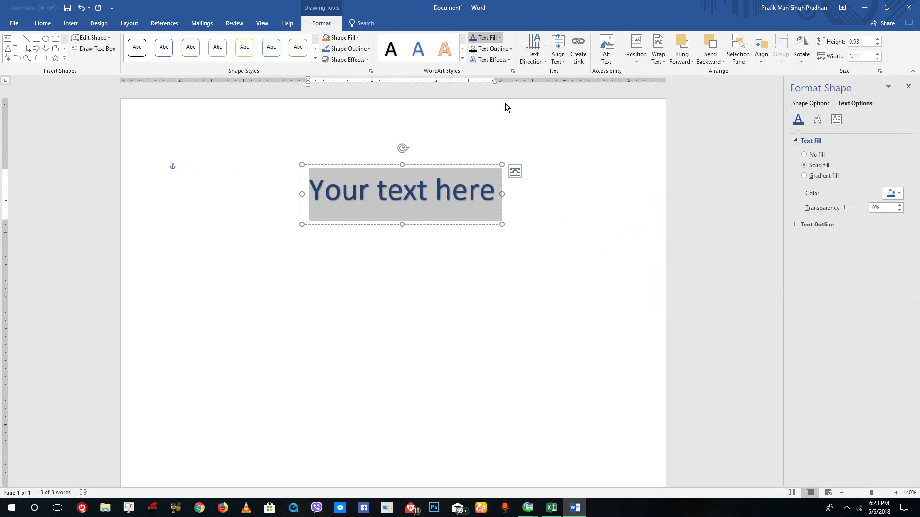
Give the WordArt text a dark orange outline with a weight of 2¼ pt
left_click(504, 49)
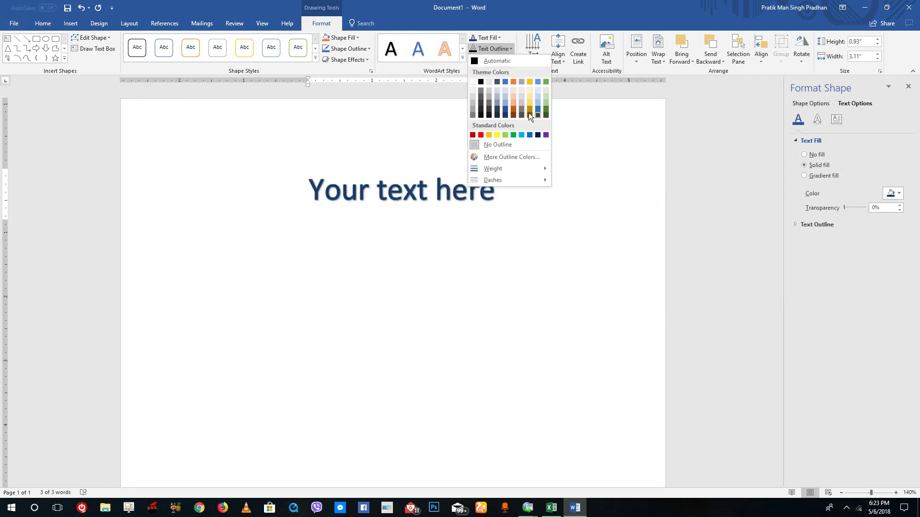
left_click(512, 108)
left_click(492, 49)
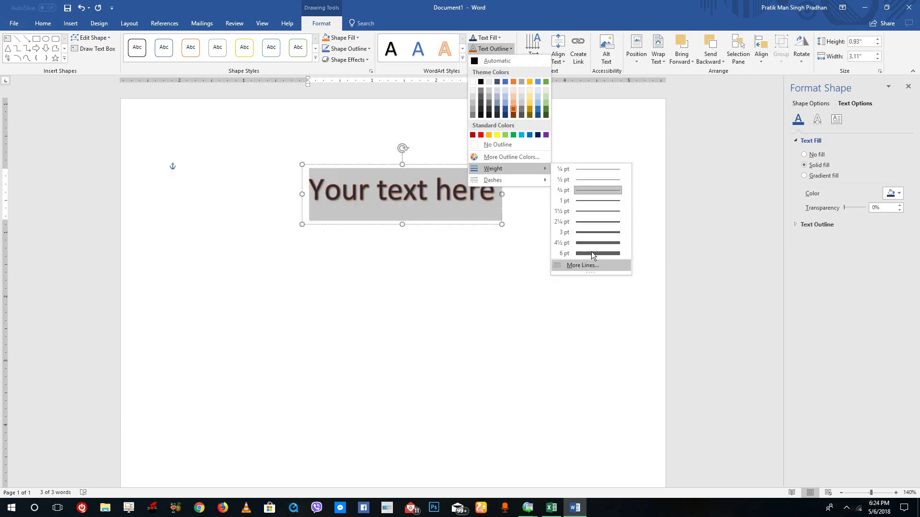
left_click(593, 219)
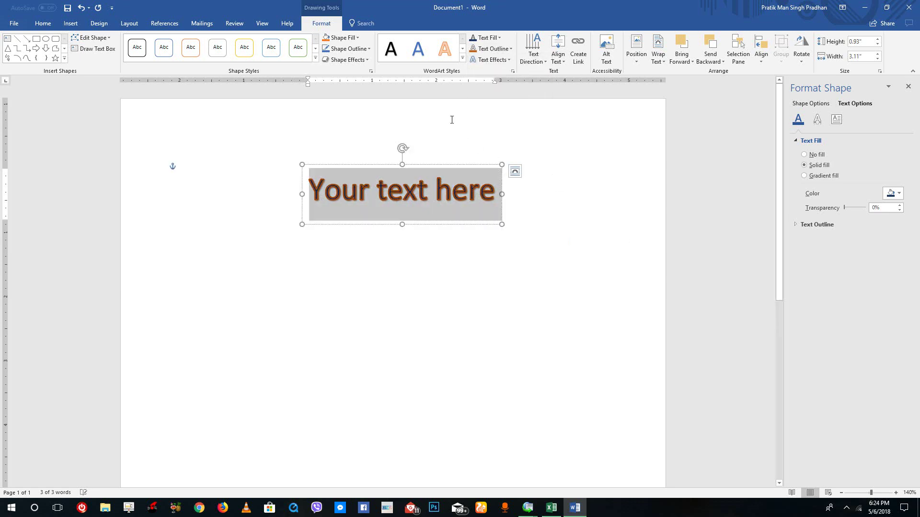
Add the first outer shadow preset and the third reflection variation to the WordArt text
left_click(494, 61)
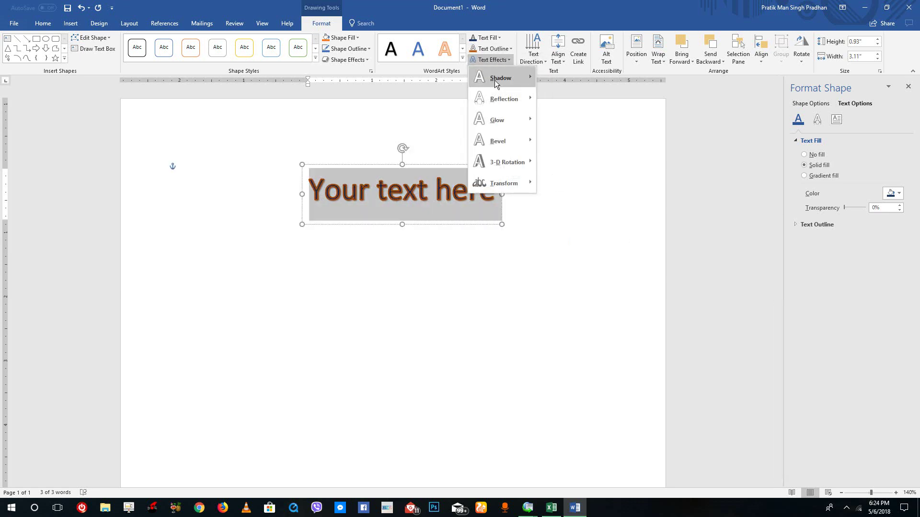
mouse_move(494, 79)
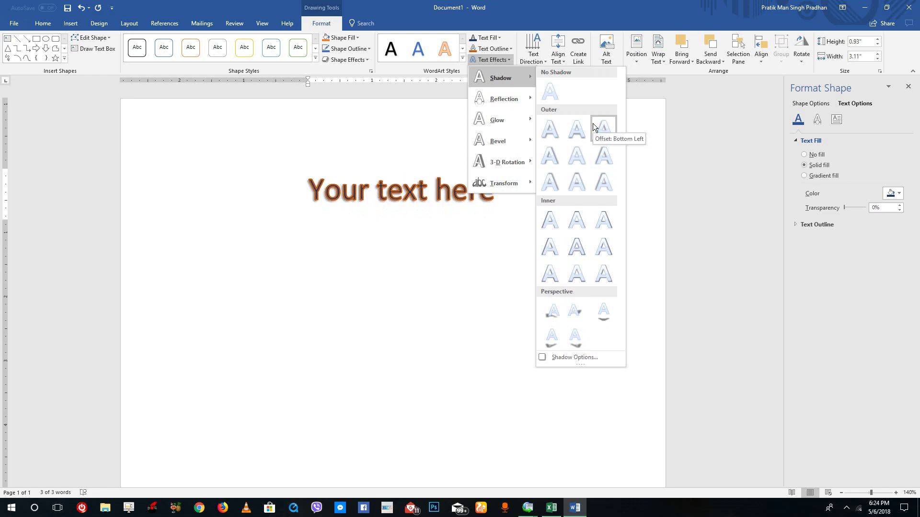
left_click(548, 134)
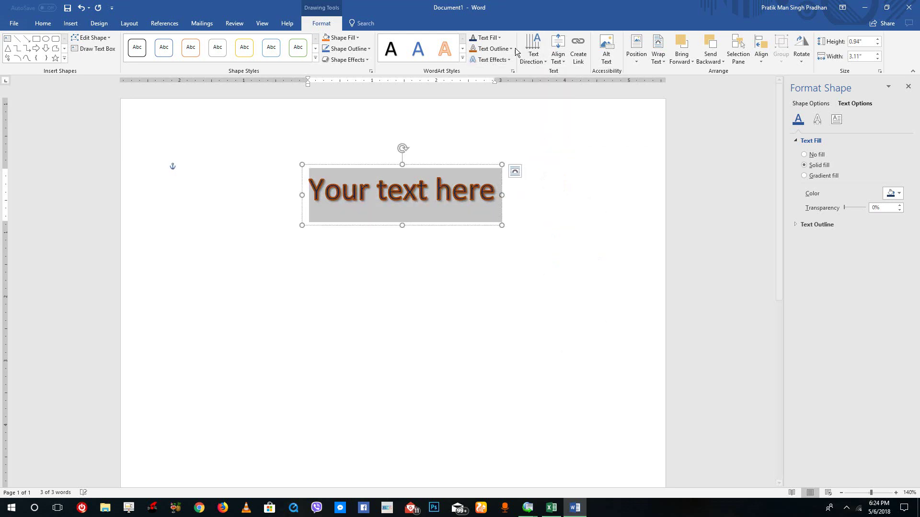
left_click(506, 59)
mouse_move(513, 99)
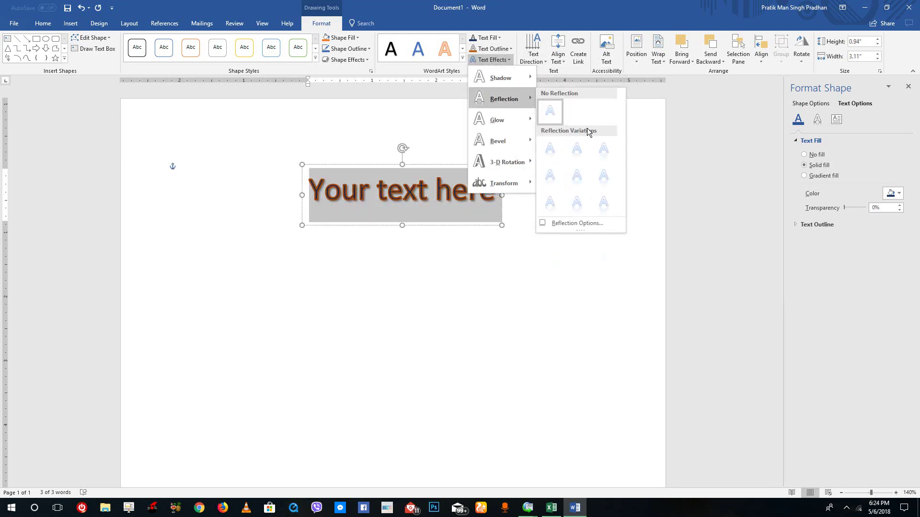
left_click(600, 156)
Add the gray glow from the second row of glow variations to the WordArt text
left_click(485, 61)
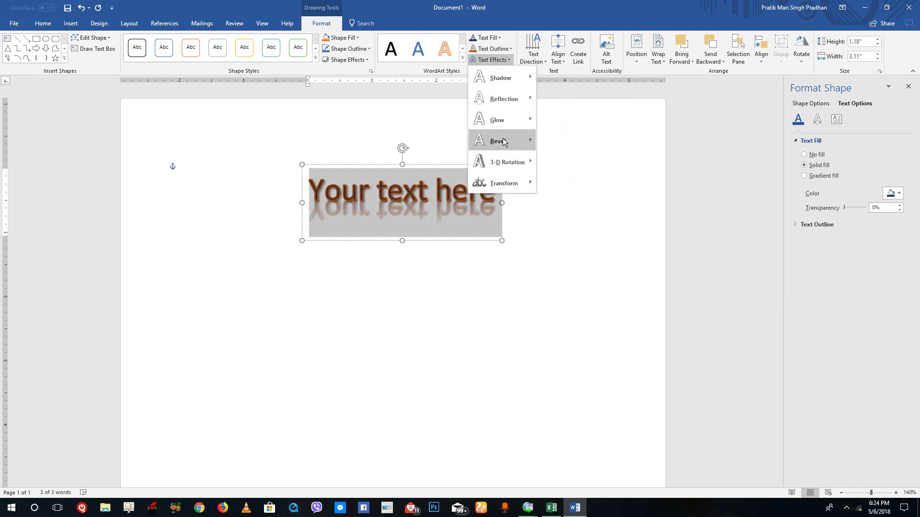
mouse_move(506, 122)
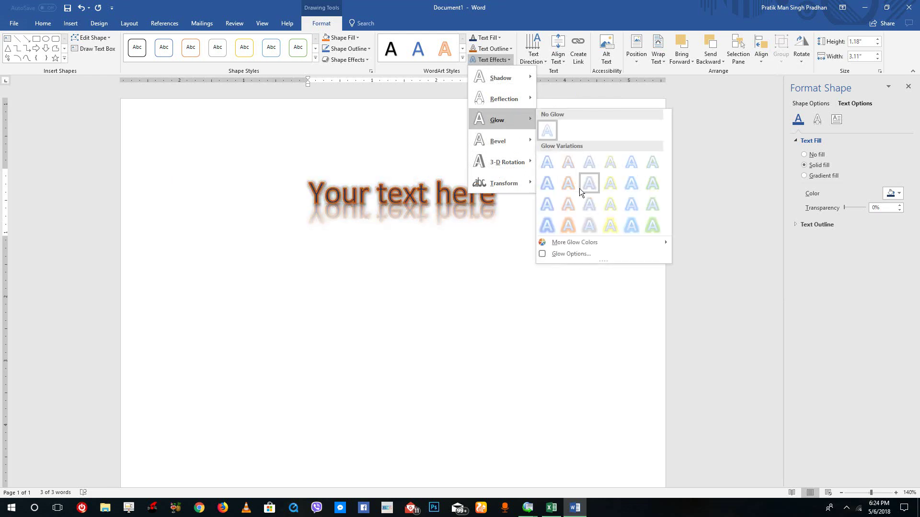
left_click(583, 188)
Transform the WordArt text to follow an upward arch path and check the curved result
left_click(489, 59)
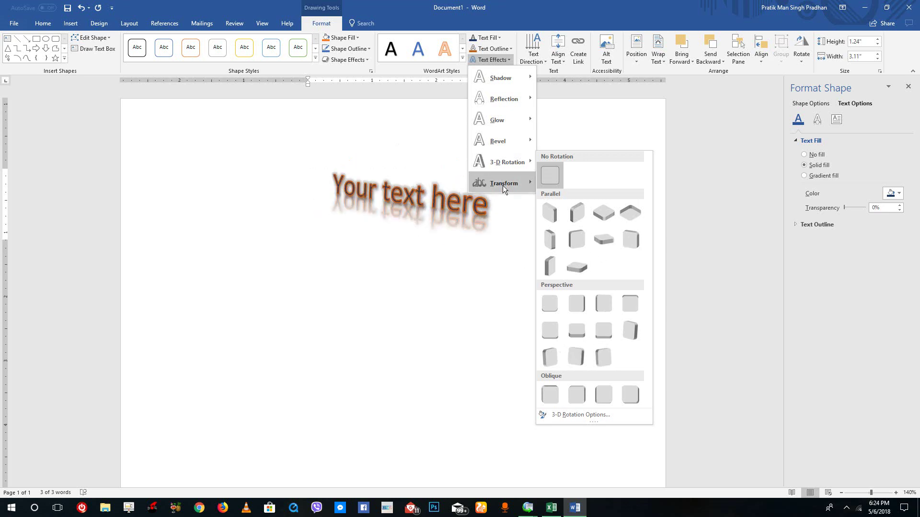
mouse_move(503, 186)
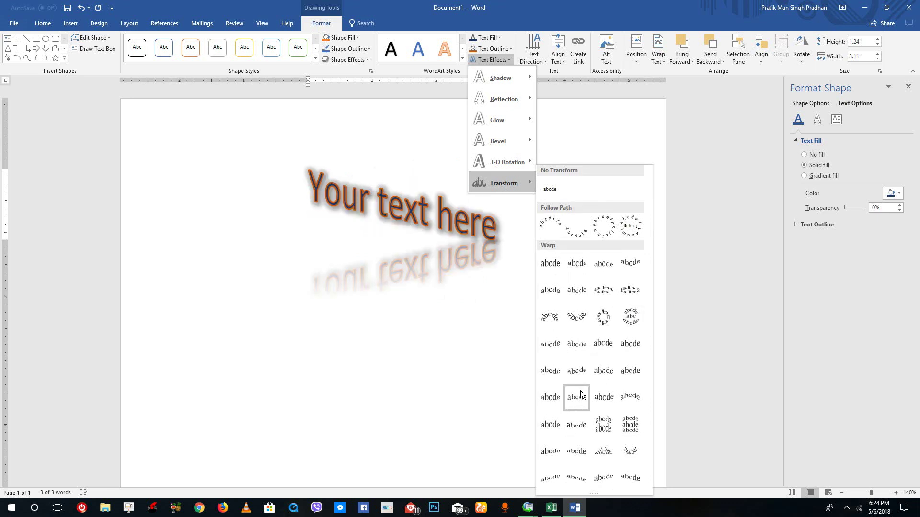
left_click(554, 234)
triple_click(428, 182)
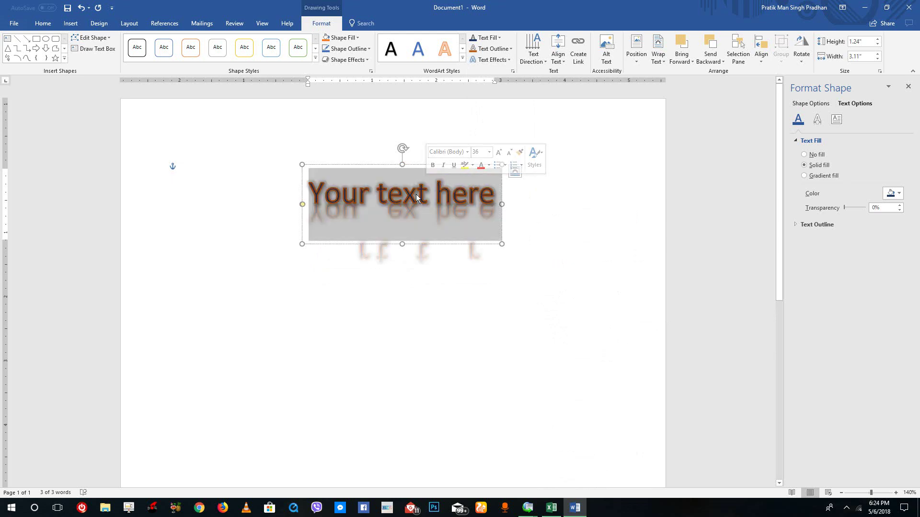
left_click(530, 333)
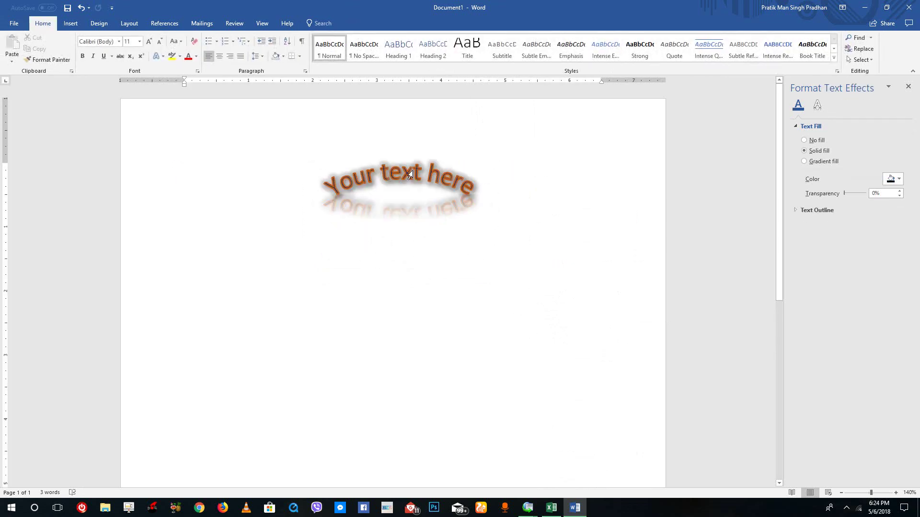
left_click(443, 182)
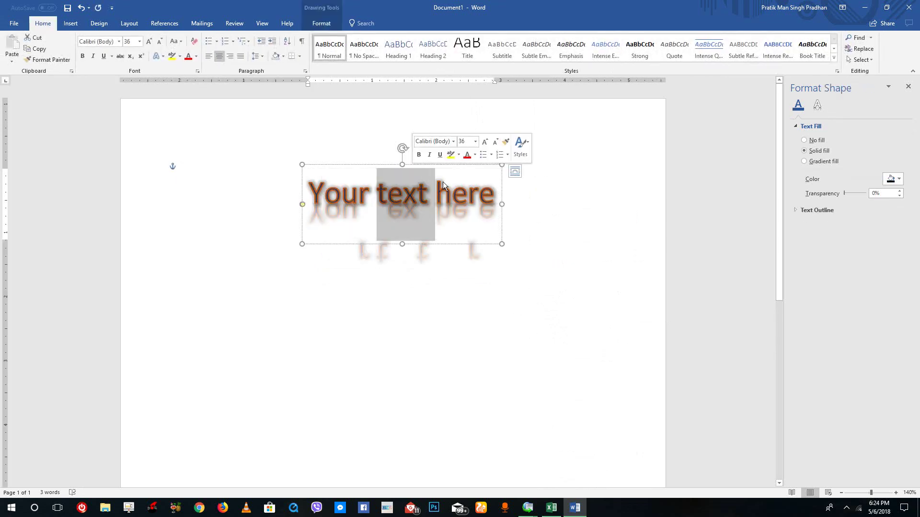
Replace the WordArt placeholder text with "Tutor Tube" and leave text editing to check the arched result
triple_click(342, 189)
type("Tutor")
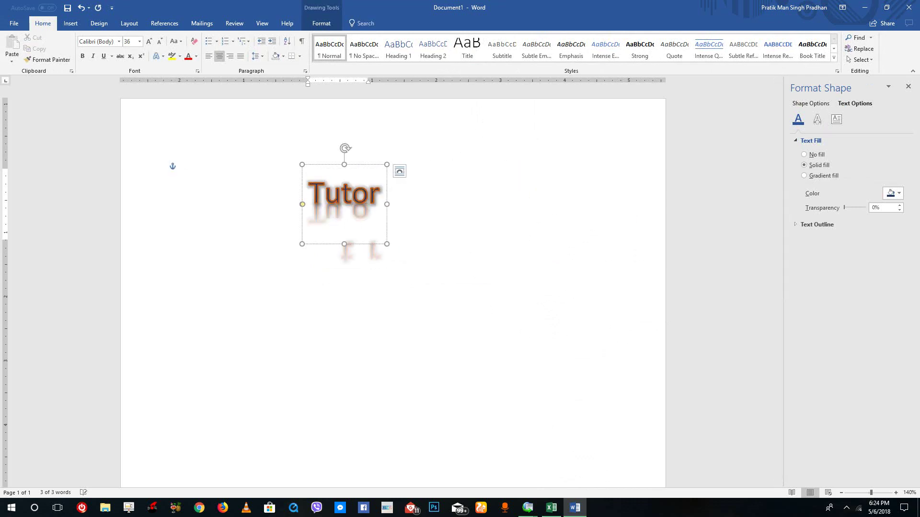
type(" Tube")
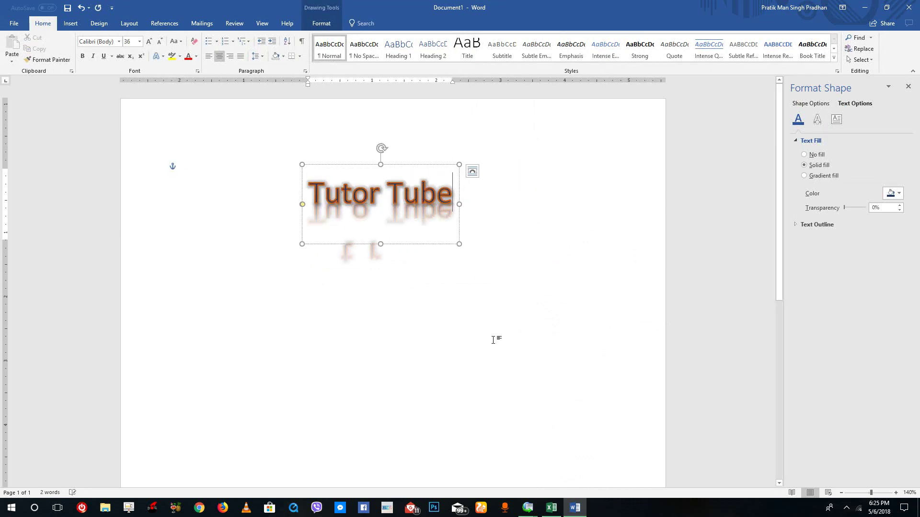
left_click(493, 334)
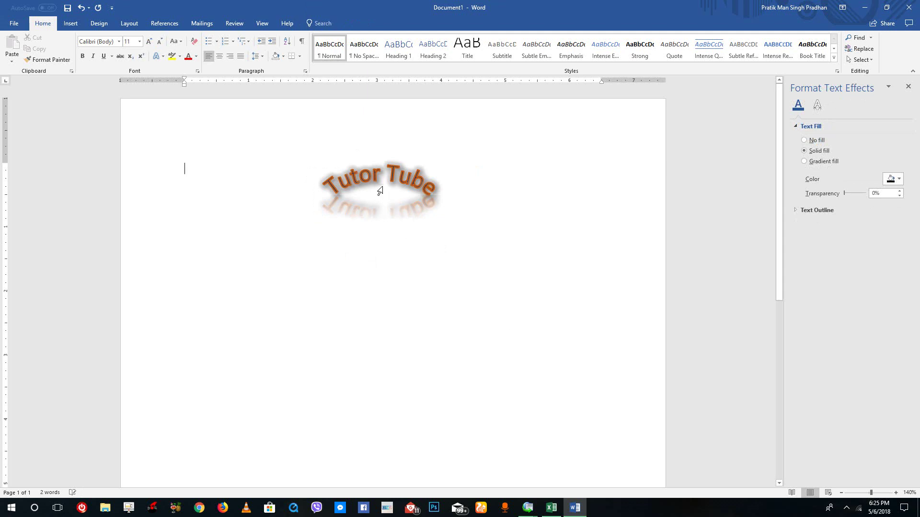
Enlarge the WordArt box from its lower-right corner to about twice its width and height
left_click(406, 240)
left_click(406, 253)
left_click(458, 226)
left_click_drag(459, 244, 540, 315)
left_click(453, 389)
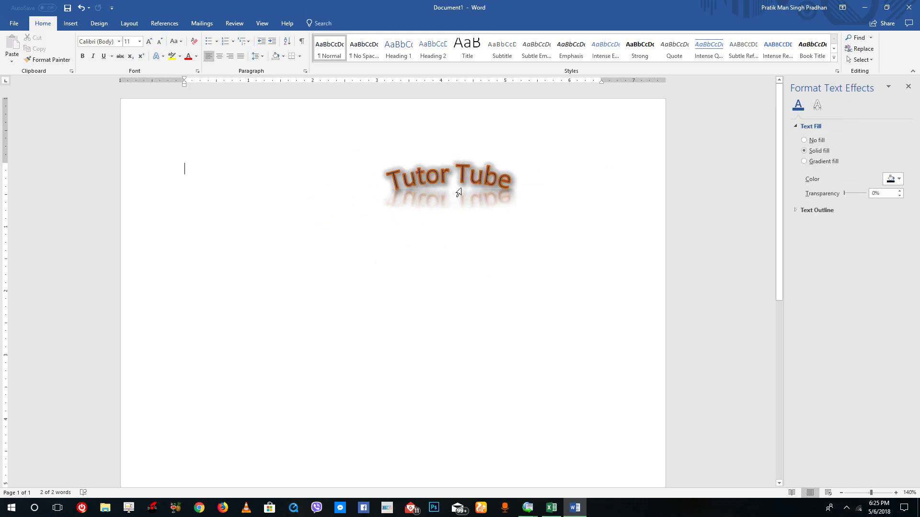
Select all of the "Tutor Tube" WordArt text and increase its font size to 80
left_click(479, 180)
left_click(478, 180)
left_click_drag(479, 180, 559, 205)
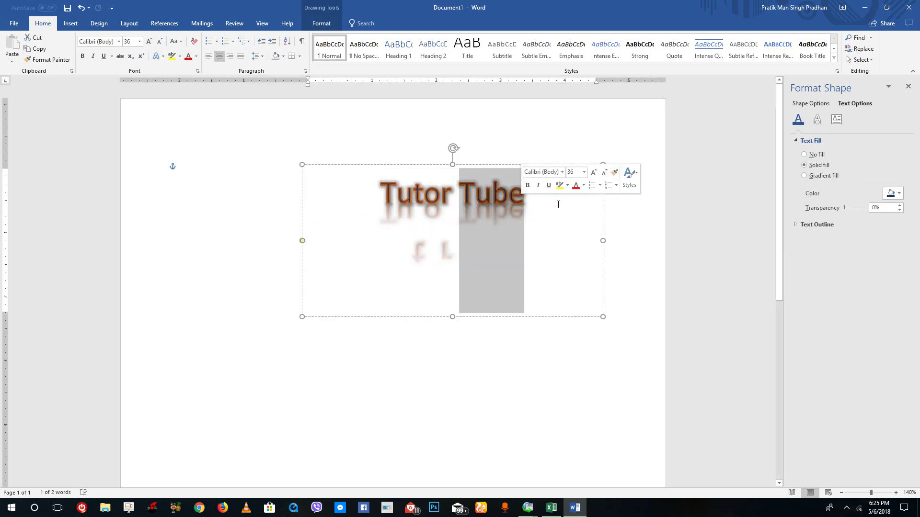
left_click(551, 207)
key("ctrl+a")
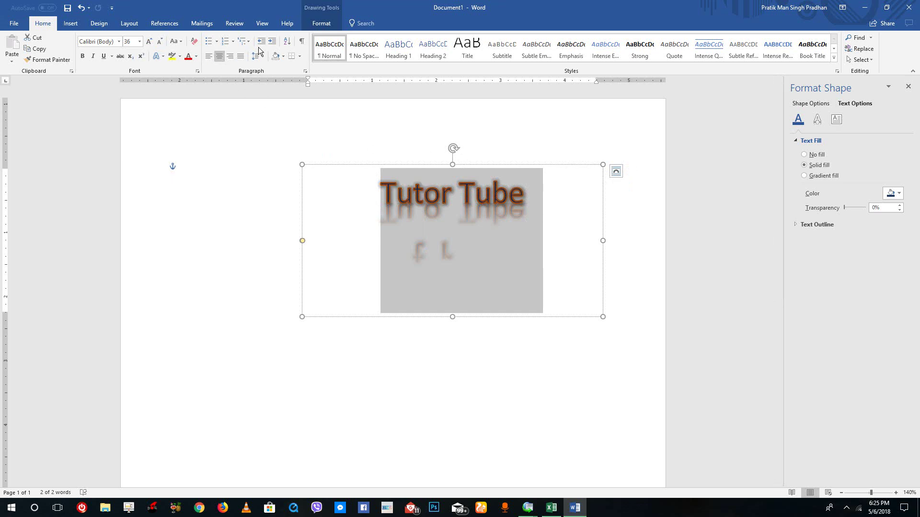
left_click(152, 42)
left_click(151, 41)
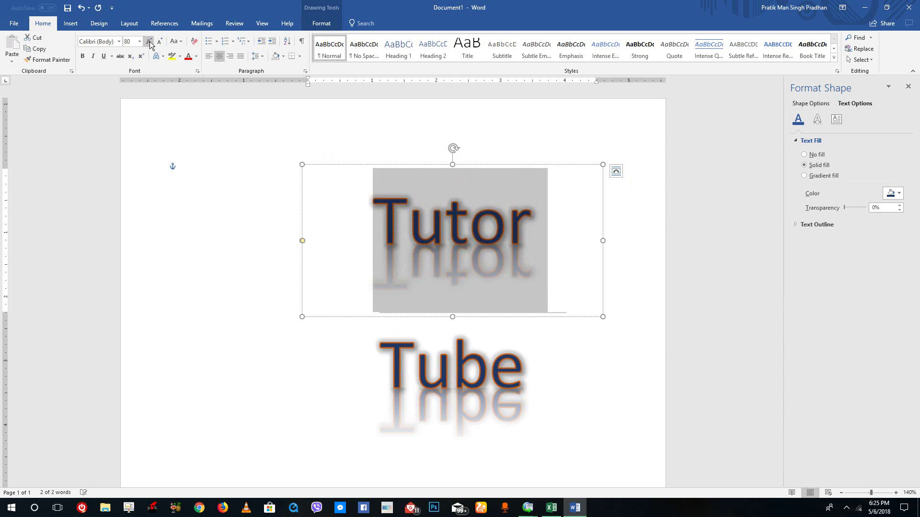
left_click(247, 256)
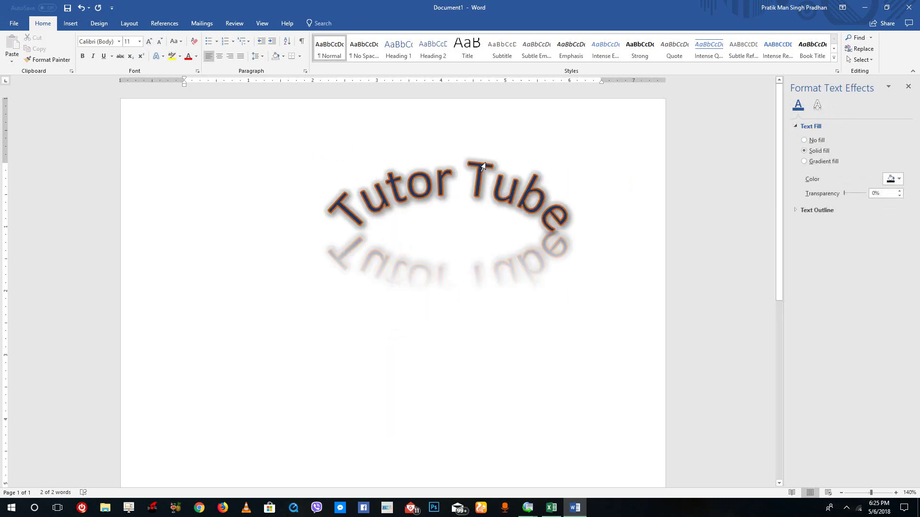
Move the WordArt box so it sits roughly centered between the page edges, slightly higher up
left_click(485, 167)
double_click(486, 168)
left_click(480, 162)
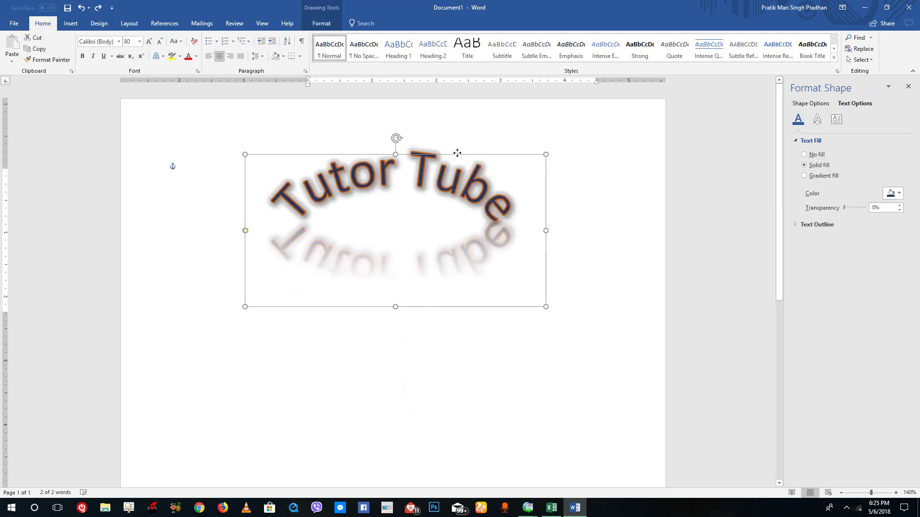
left_click_drag(457, 153, 469, 154)
left_click(505, 425)
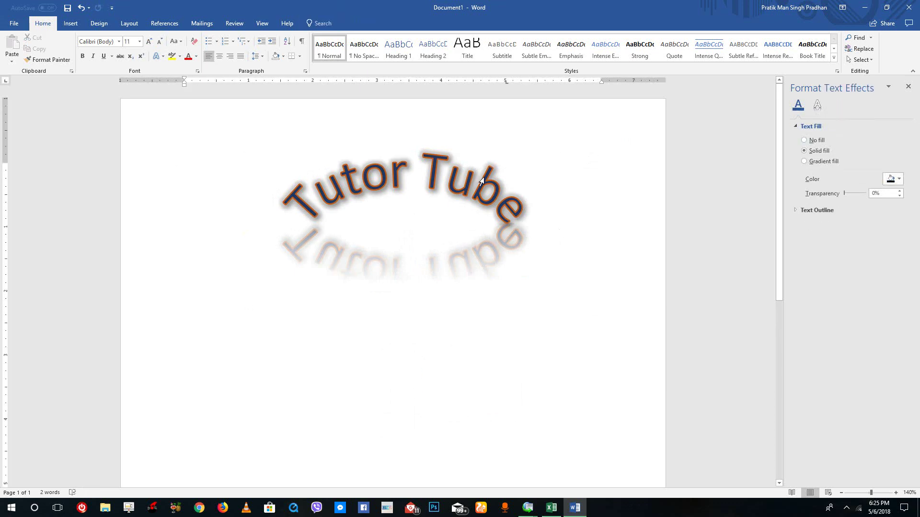
key("ctrl+z")
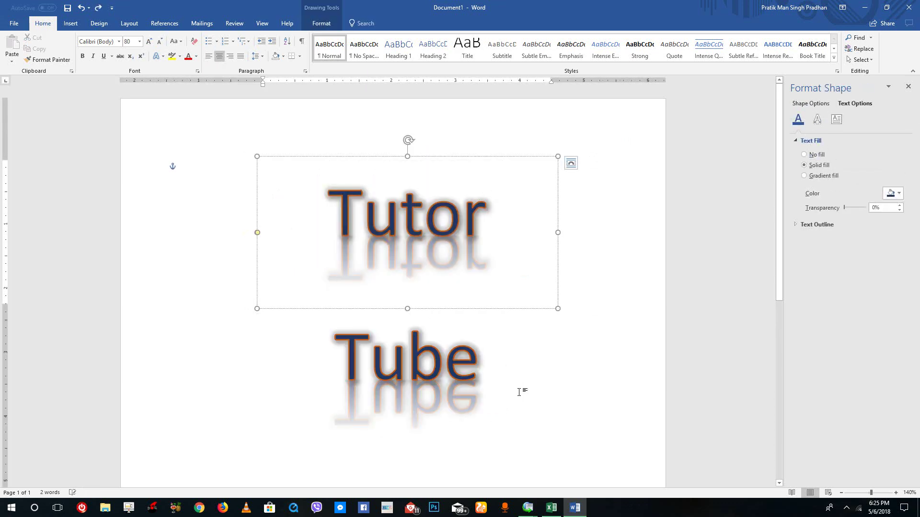
left_click(303, 201)
key("ctrl+y")
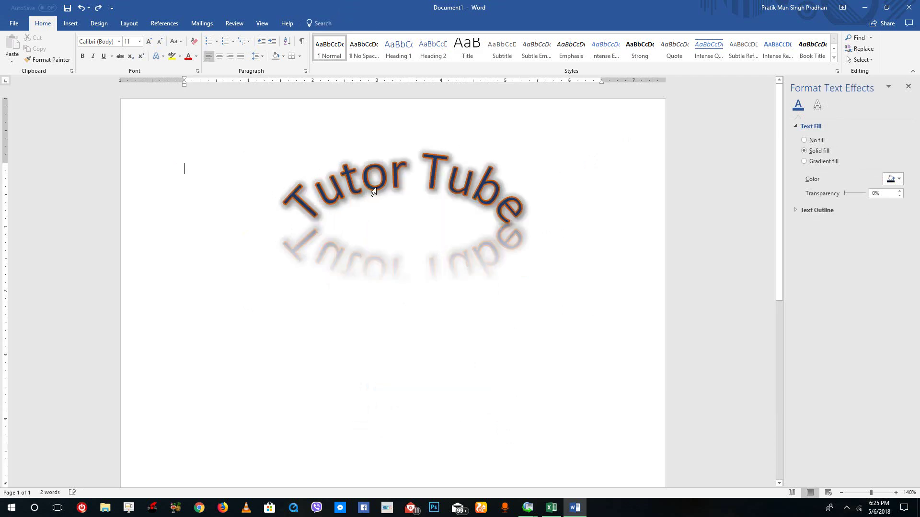
key("ctrl+z")
Select all the WordArt text, try the no fill and gradient fill options, and keep a solid fill with 57% transparency
left_click(425, 233)
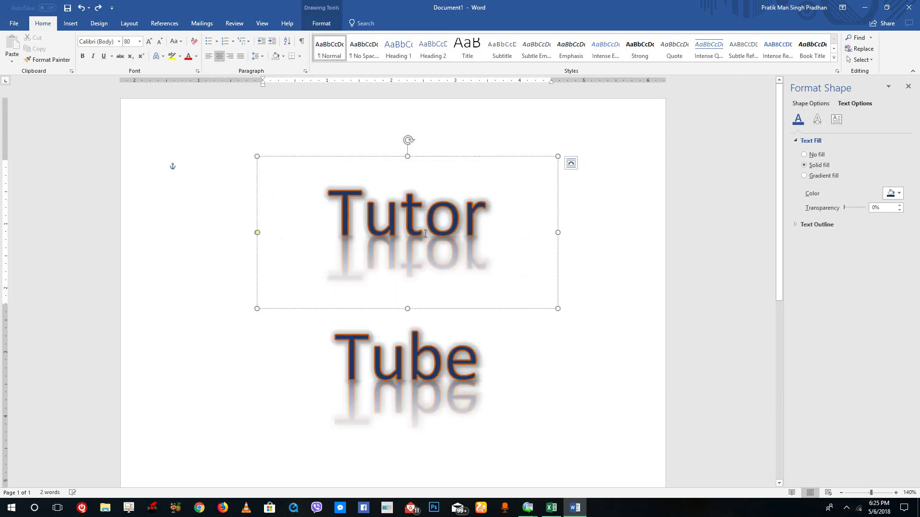
key("ctrl+a")
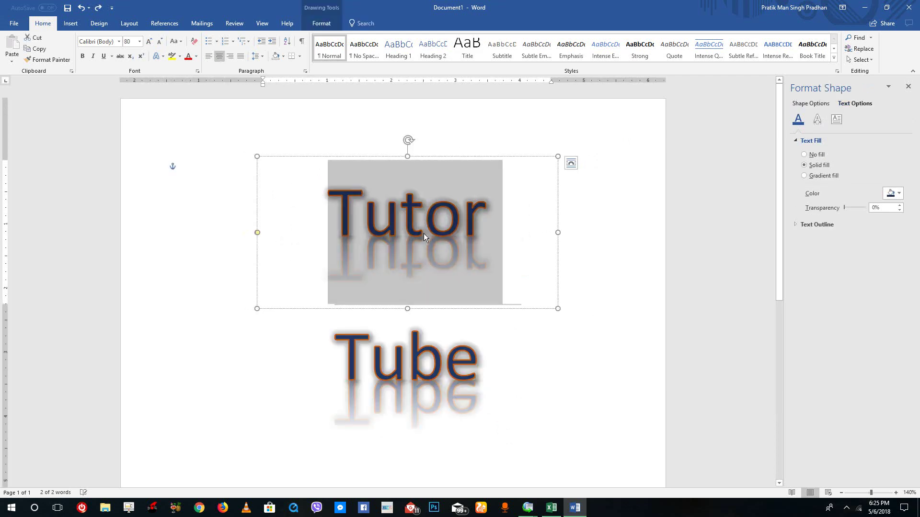
left_click(807, 155)
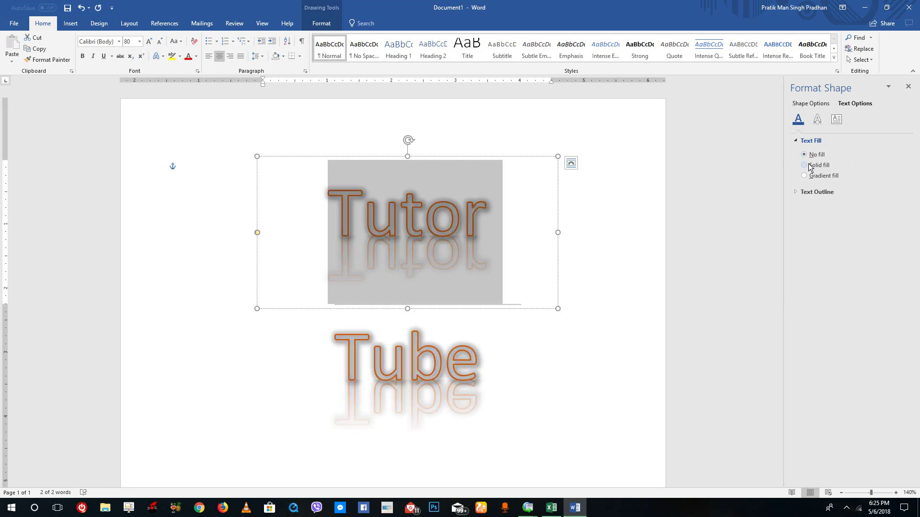
left_click(810, 167)
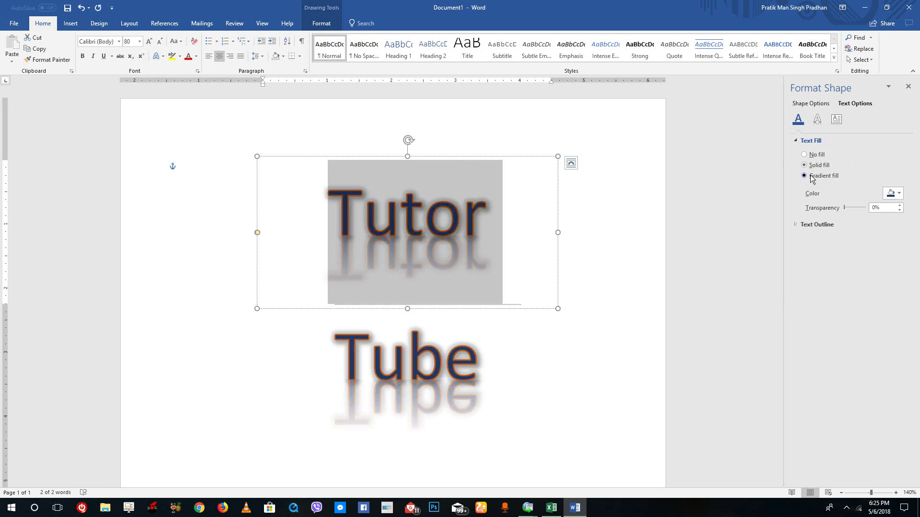
left_click(811, 176)
left_click(810, 167)
left_click(852, 208)
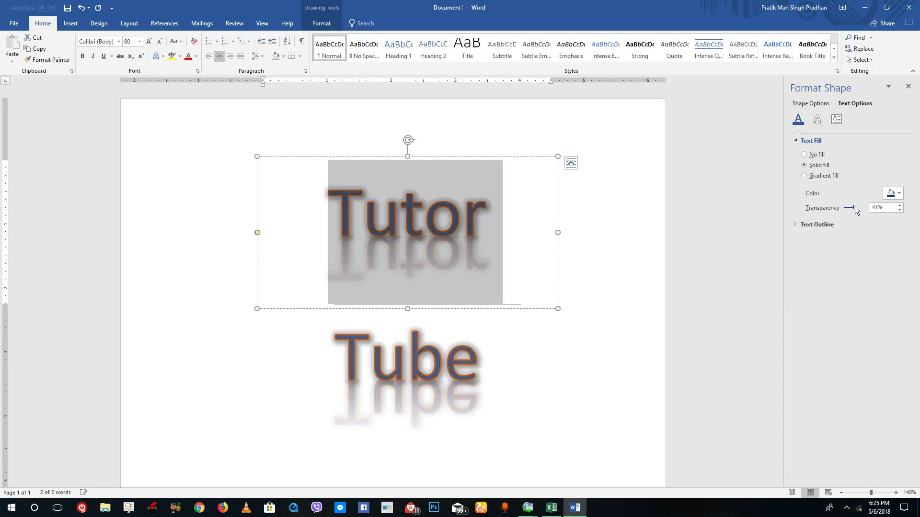
left_click(858, 207)
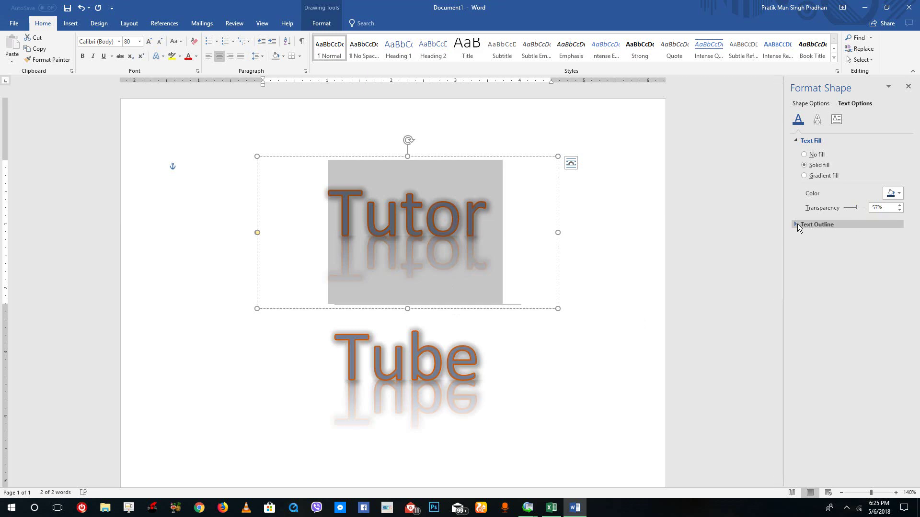
Try a gradient text outline, and settle on a solid blue line with 14% transparency and 2 pt width
left_click(813, 225)
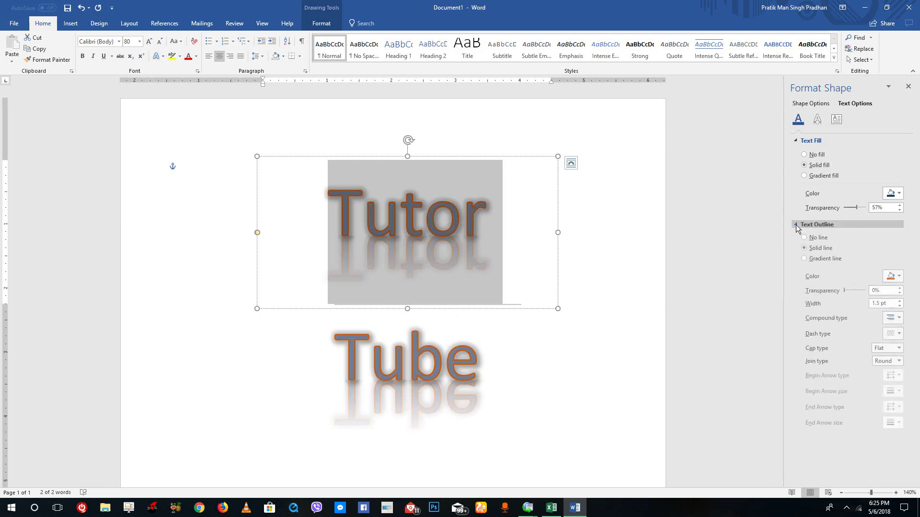
left_click(804, 259)
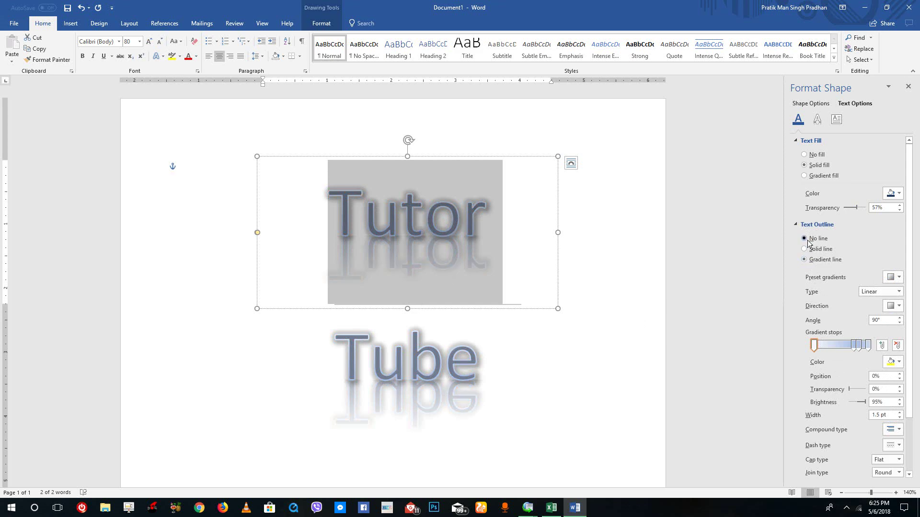
left_click(804, 250)
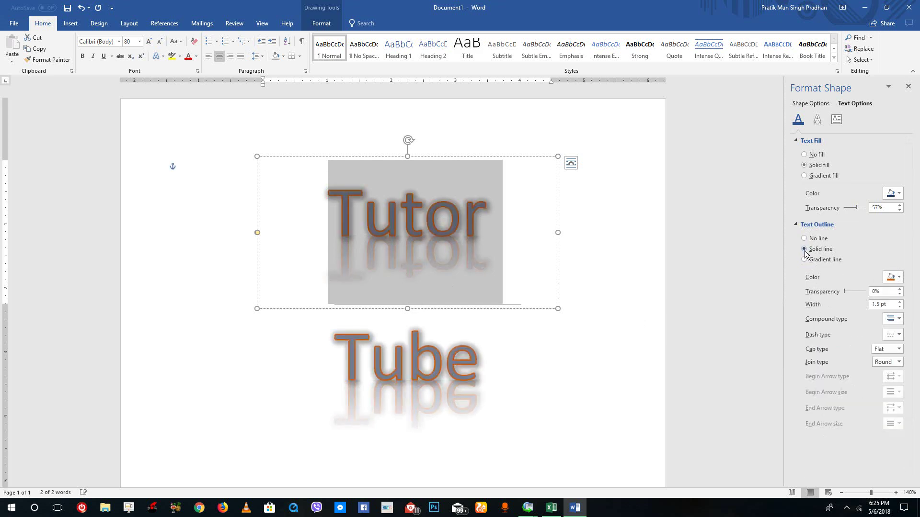
left_click(892, 278)
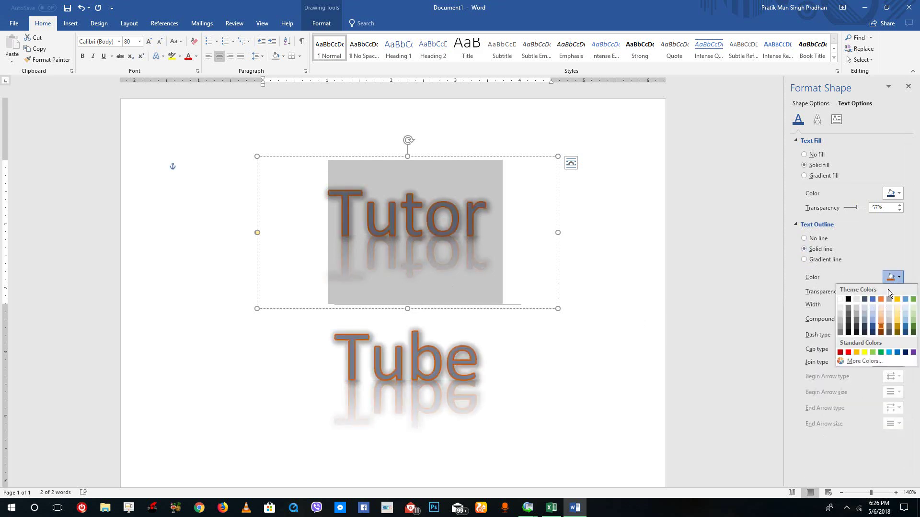
left_click(873, 299)
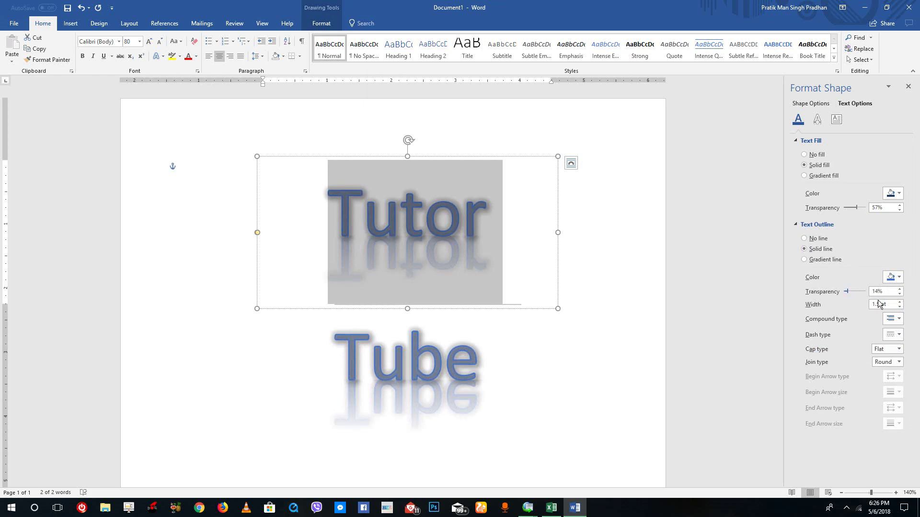
left_click(899, 302)
left_click(898, 302)
Give the text outline the triple-line compound type and the Square Dot dash type
left_click(899, 319)
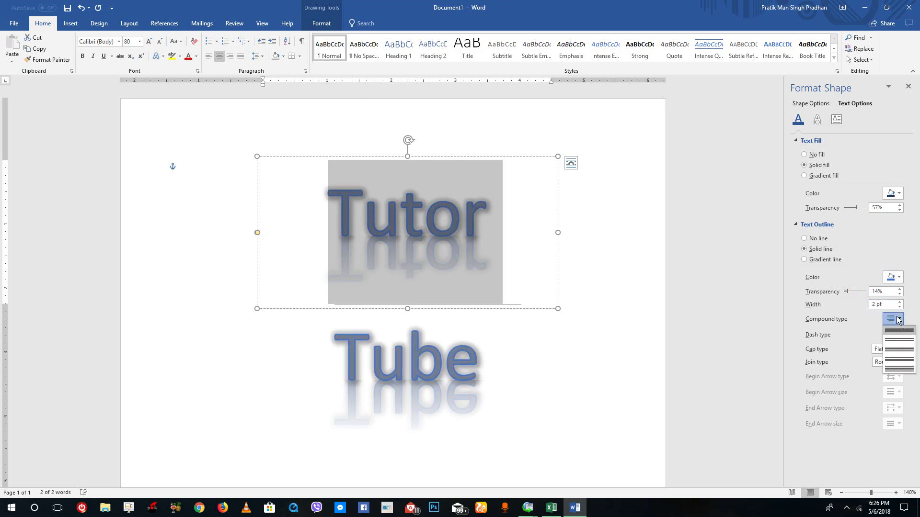
left_click(898, 370)
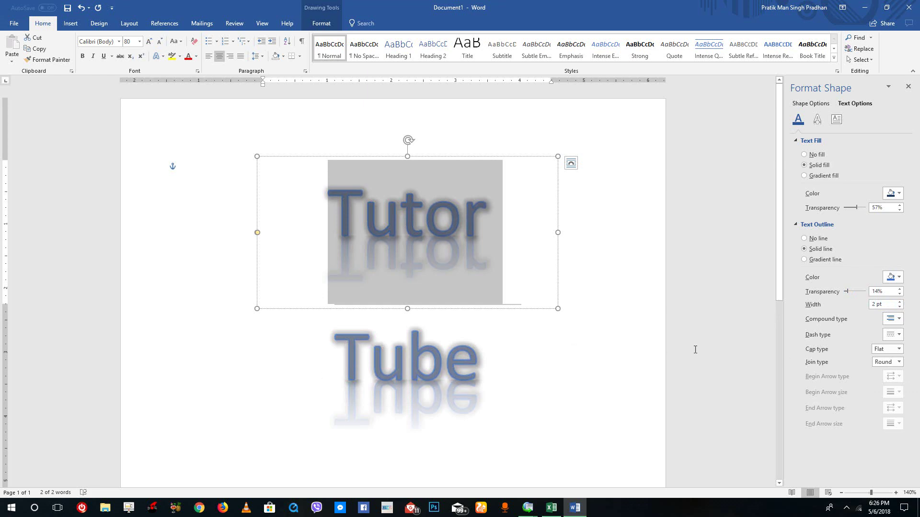
left_click(892, 335)
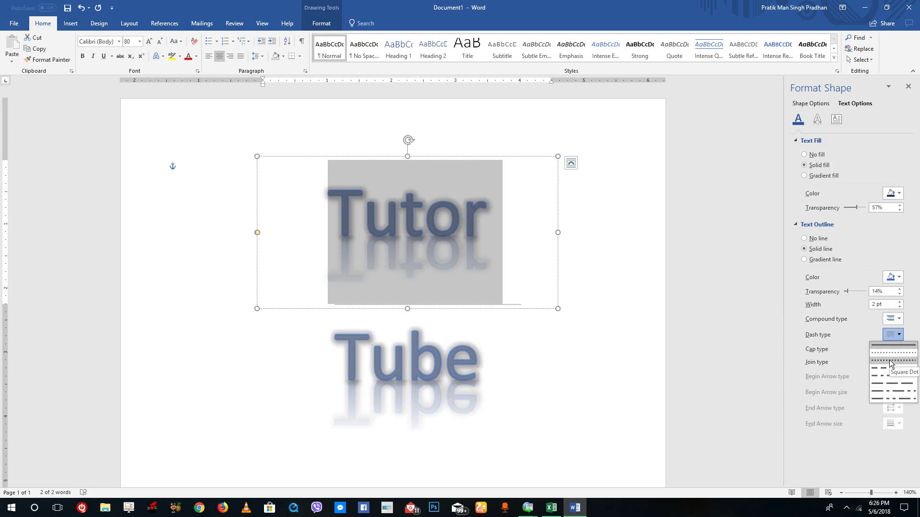
left_click(889, 361)
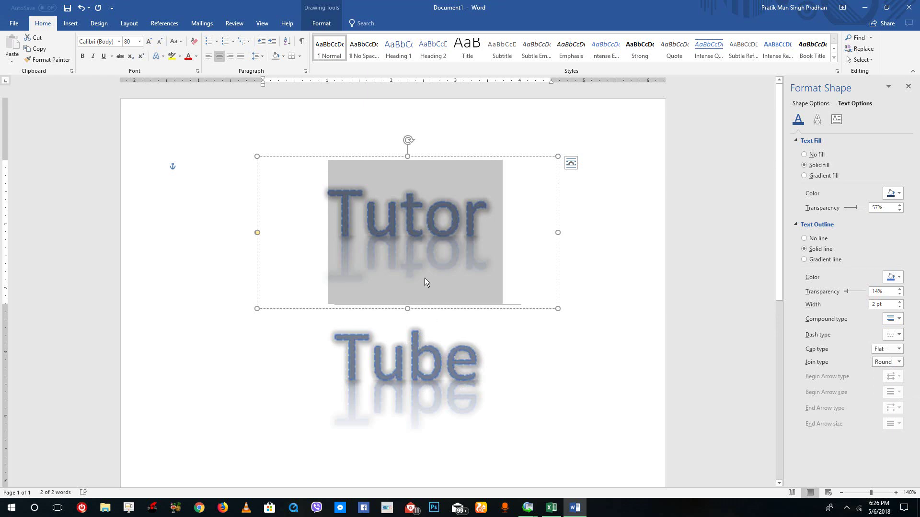
Select the word "Tutor", try the Square outline cap, and set both cap type and join type to Round
left_click(447, 234)
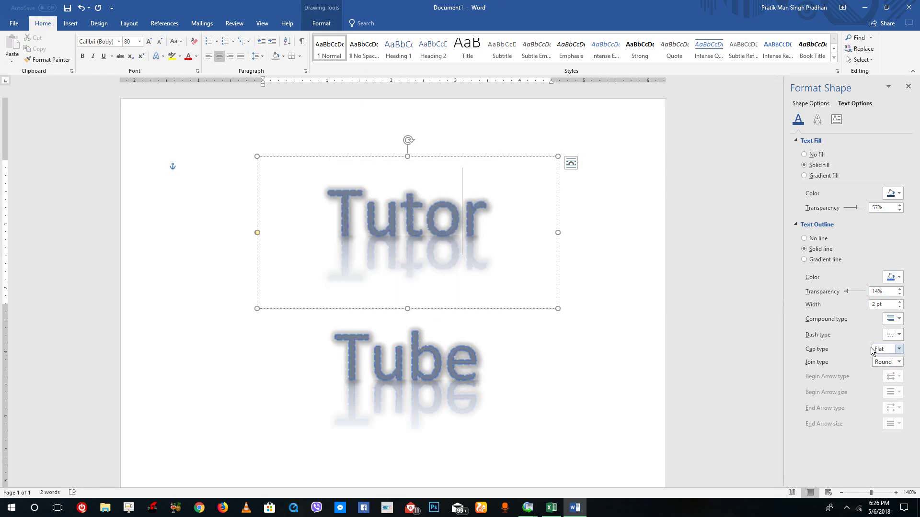
double_click(481, 205)
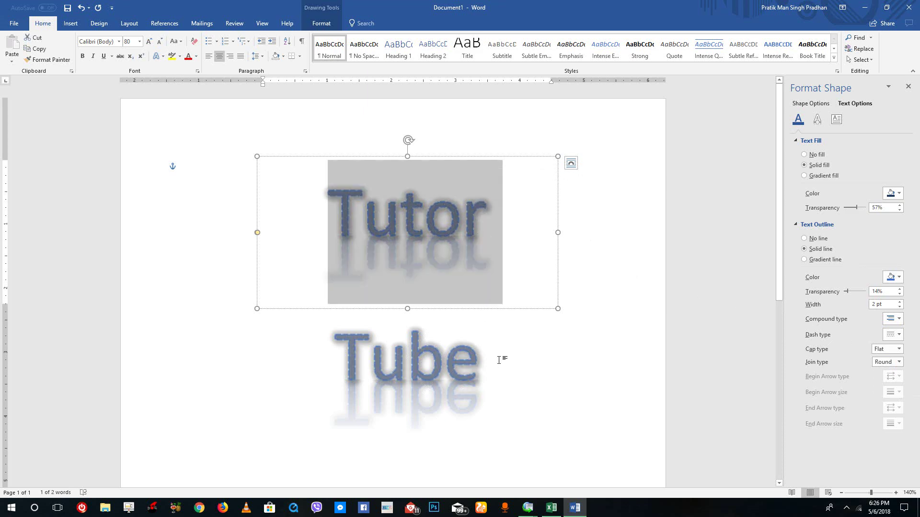
left_click(899, 349)
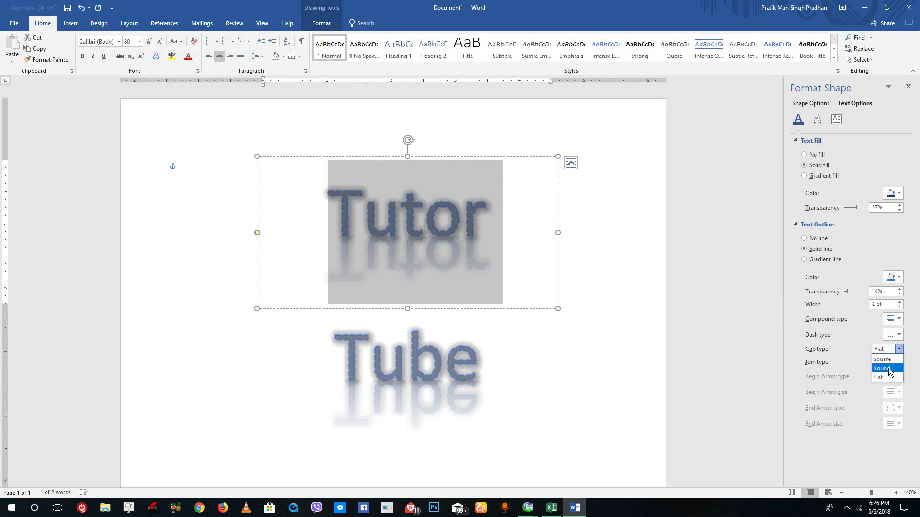
left_click(889, 368)
left_click(893, 353)
left_click(886, 359)
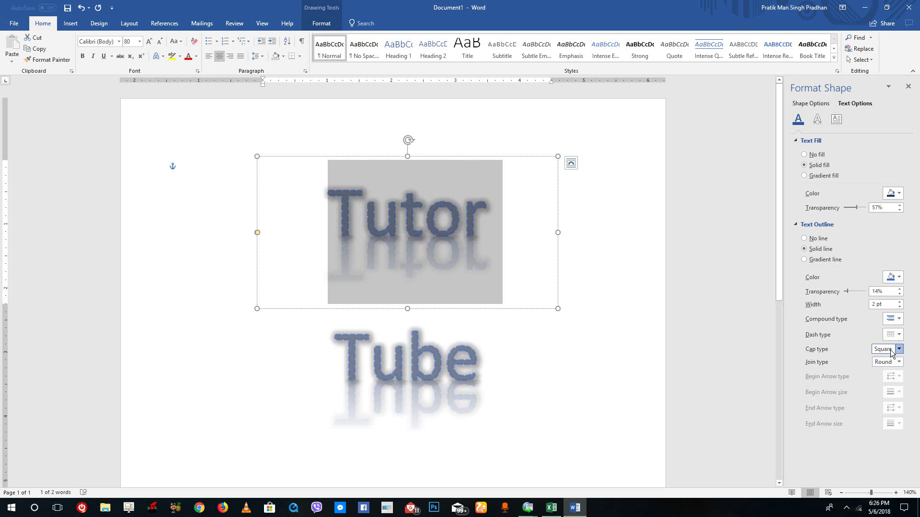
left_click(890, 350)
left_click(887, 366)
left_click(892, 362)
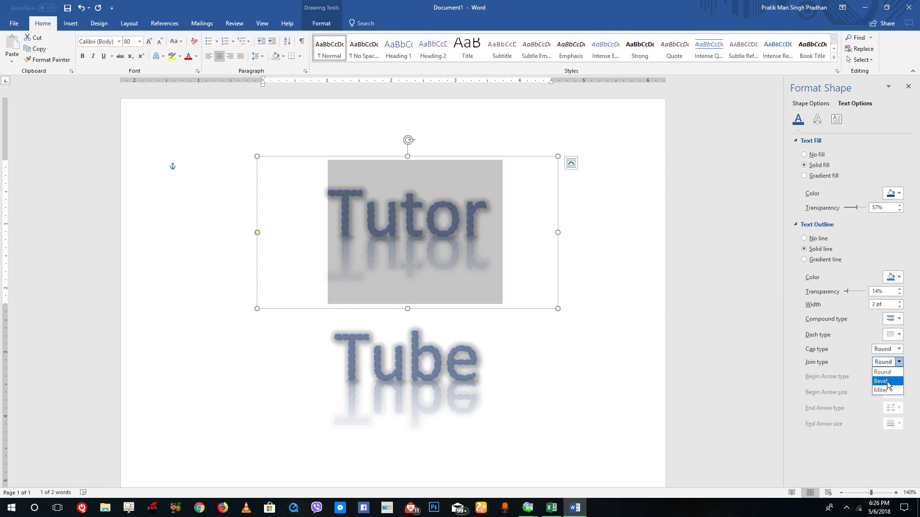
left_click(887, 372)
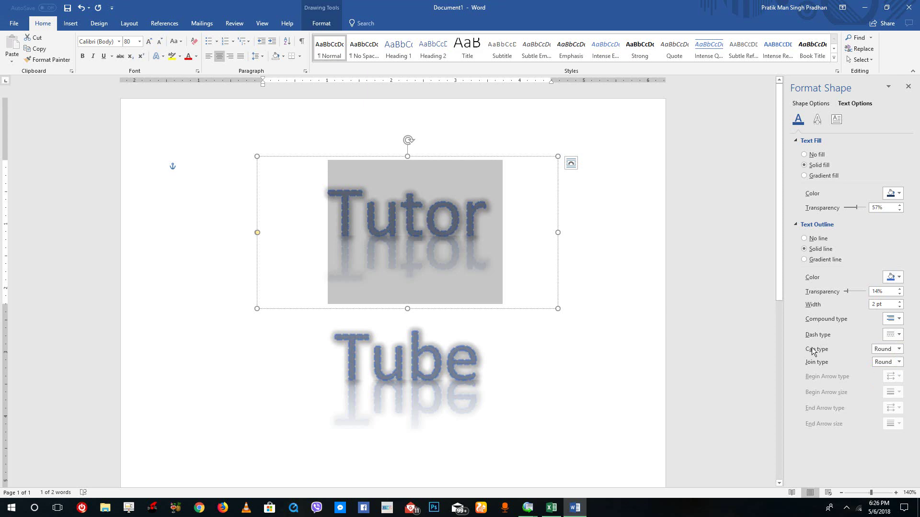
Apply a gradient text fill to the word "Tutor" and deselect the WordArt to check the result
left_click(803, 176)
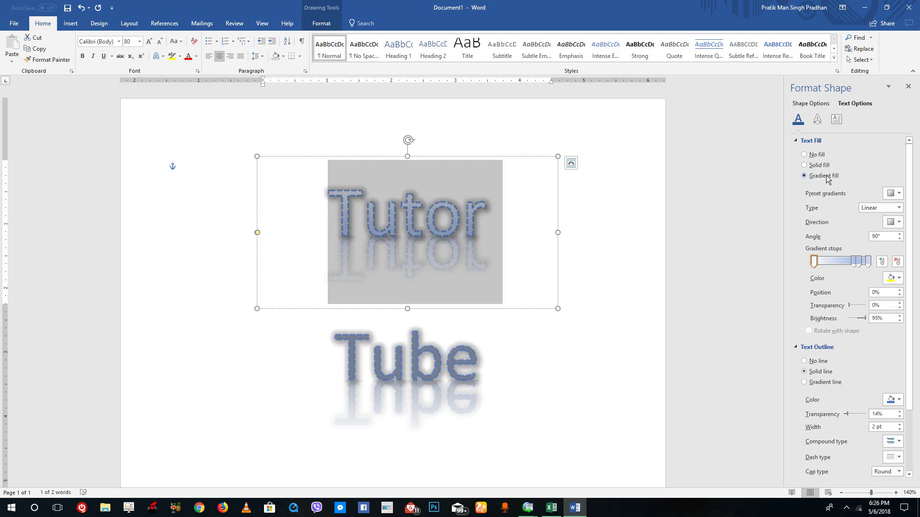
left_click(656, 216)
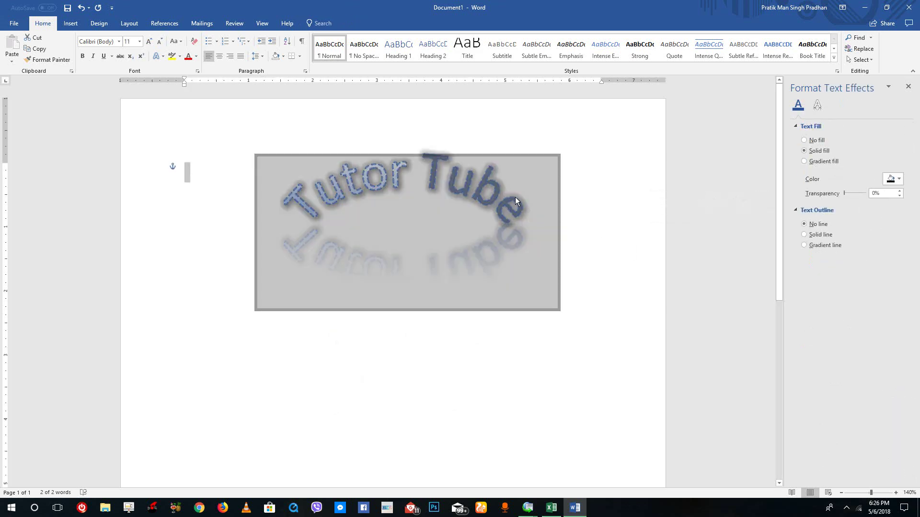
Try a different outline color on the WordArt's text and undo it
left_click(503, 194)
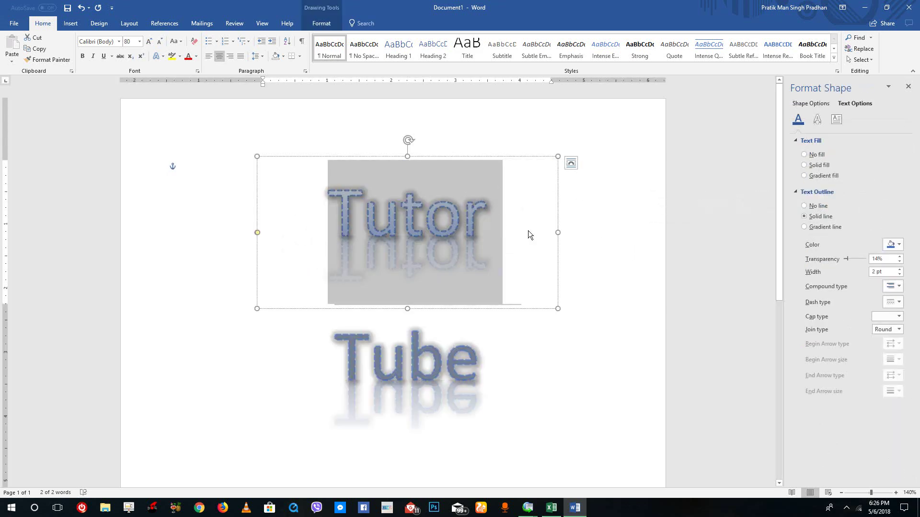
left_click(898, 247)
left_click(847, 318)
key("ctrl+z")
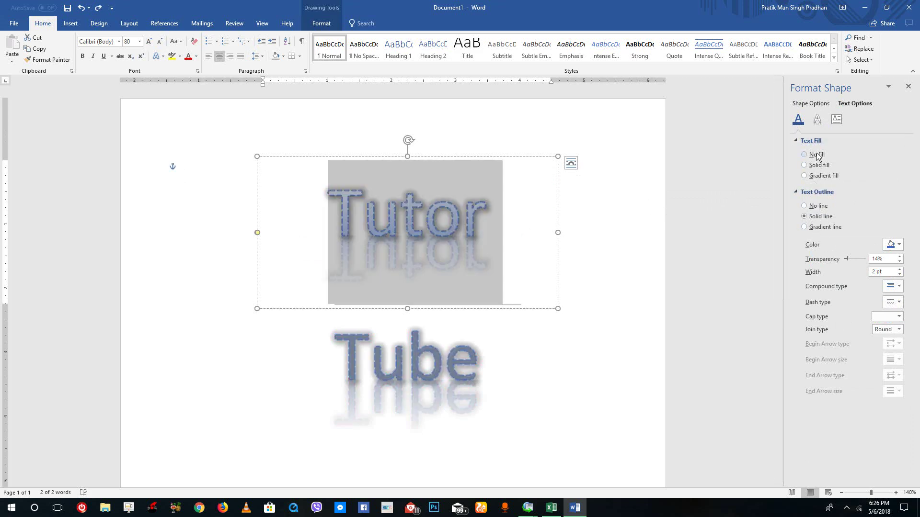
Try a solid text fill, settle on a gradient fill, and remove the gradient's middle stops
left_click(819, 167)
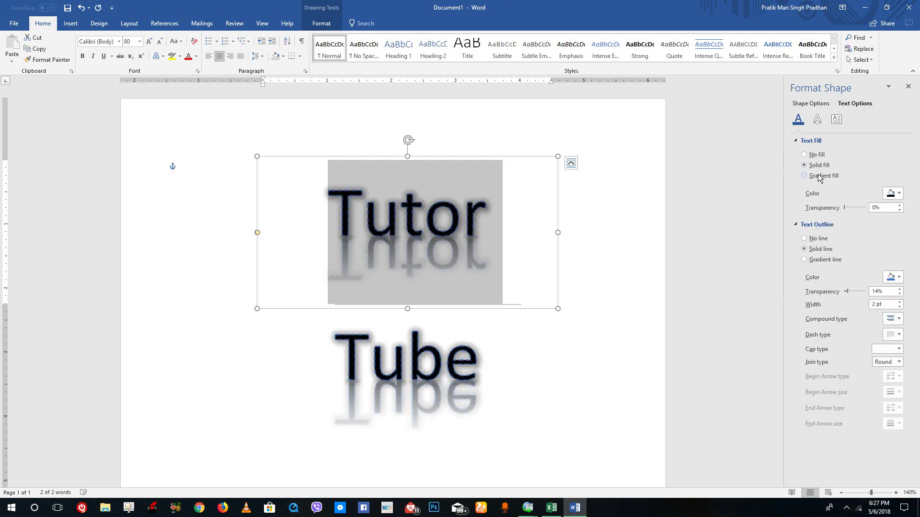
left_click(818, 175)
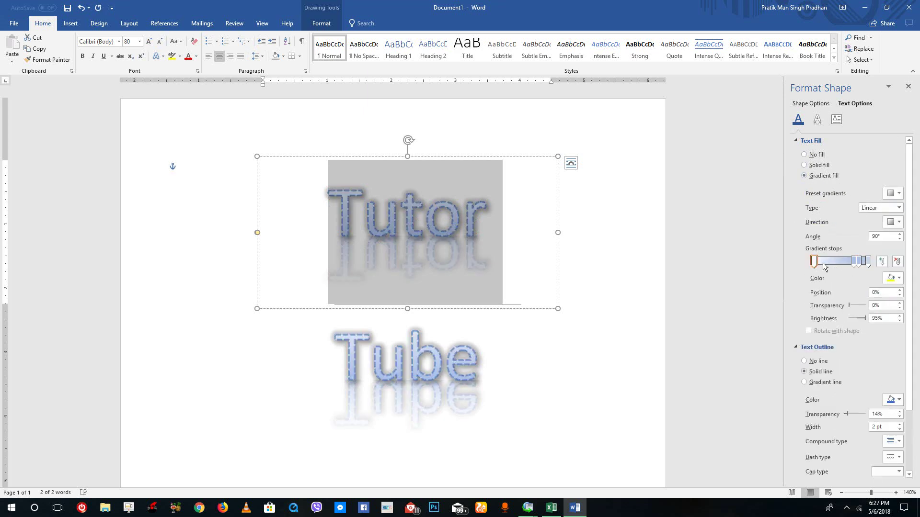
left_click(855, 264)
left_click_drag(854, 297, 854, 299)
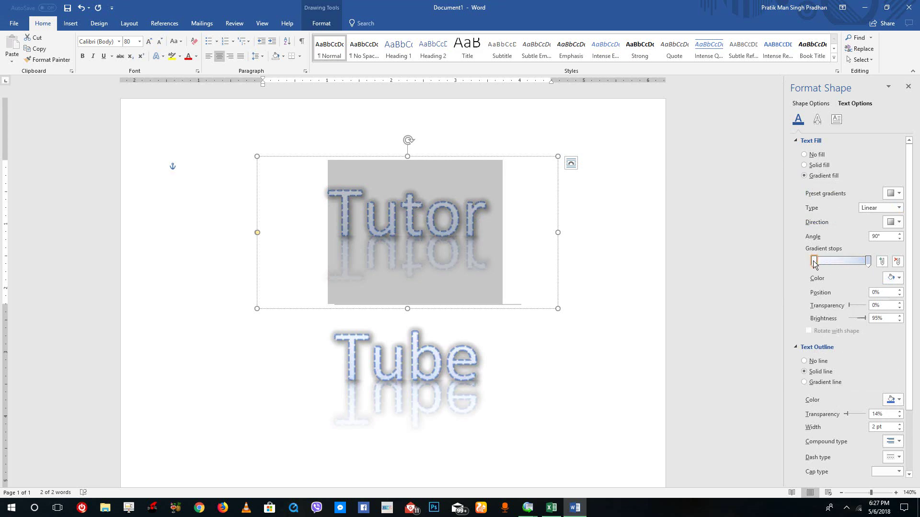
Color the first stop of the text fill gradient light blue and its last stop red
left_click(814, 261)
left_click(891, 281)
left_click(875, 322)
left_click(868, 261)
left_click(891, 278)
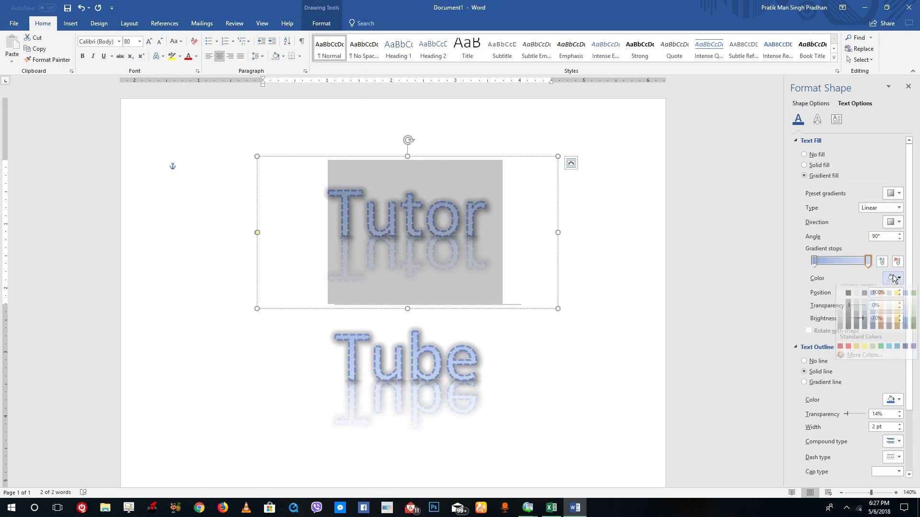
left_click(850, 354)
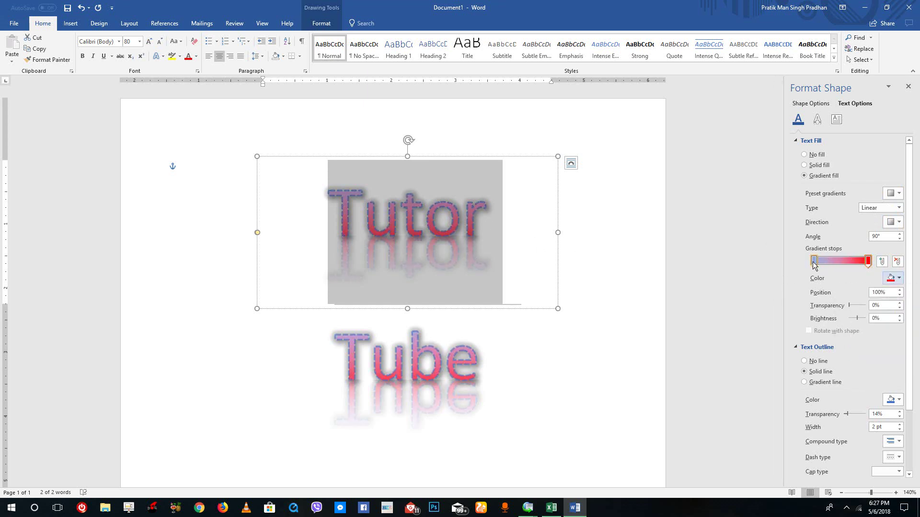
Move the blue gradient stop to position 53% and set its transparency to 30% and brightness to 79%
left_click_drag(814, 262, 842, 264)
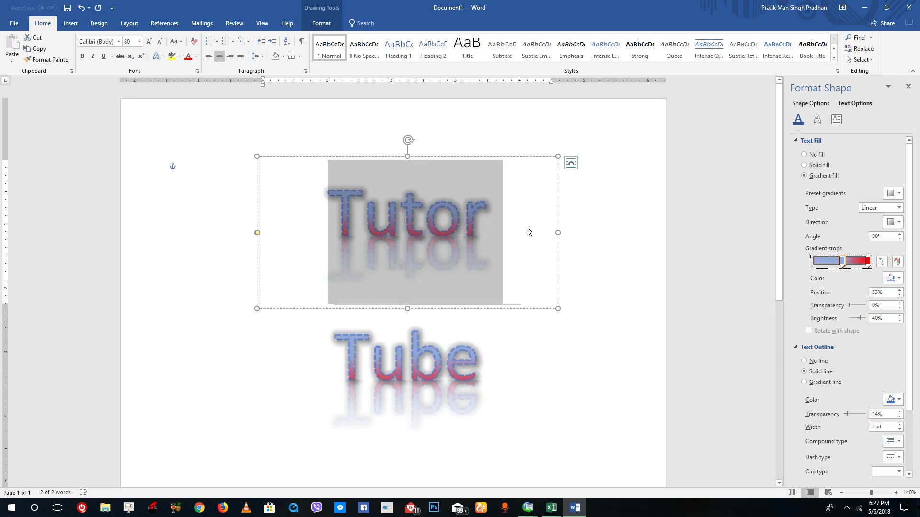
left_click(853, 305)
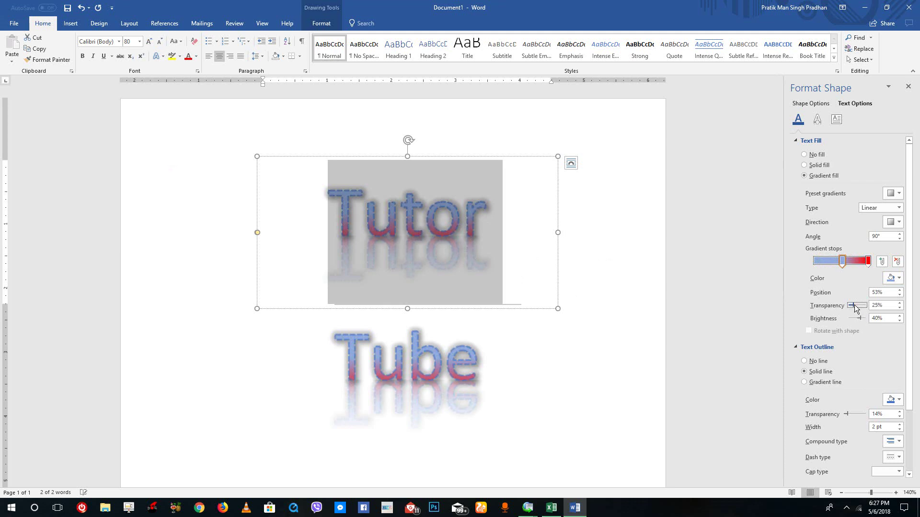
left_click_drag(855, 305, 855, 305)
left_click_drag(860, 318, 865, 319)
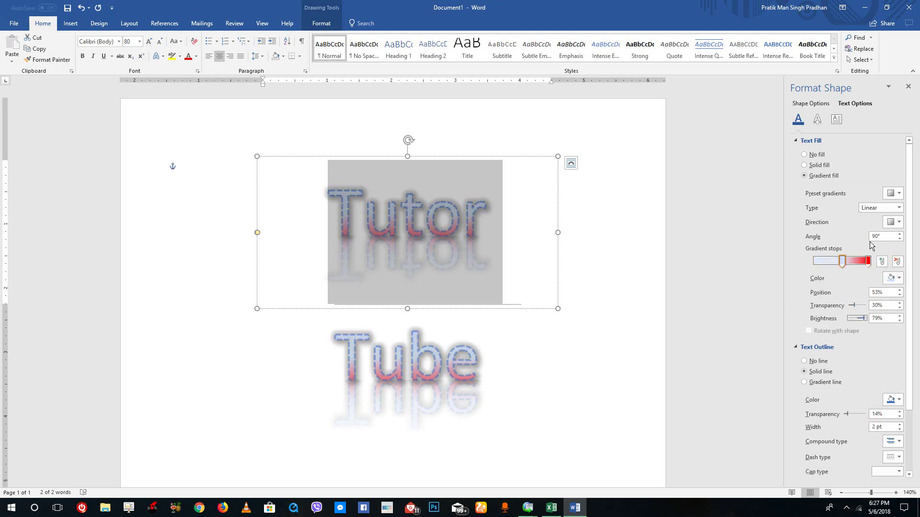
Set the angle of the linear gradient fill to 150°
left_click(899, 233)
left_click(900, 233)
left_click(899, 234)
left_click(899, 234)
left_click(899, 234)
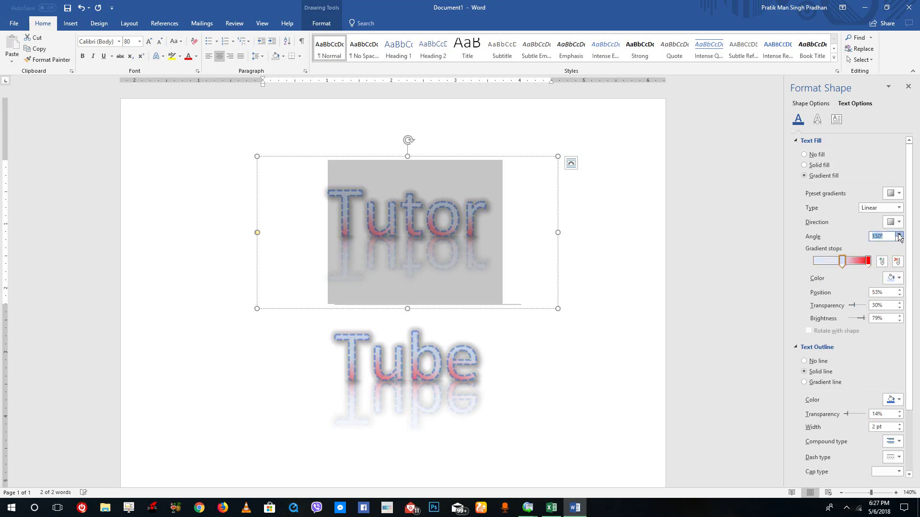
left_click(899, 234)
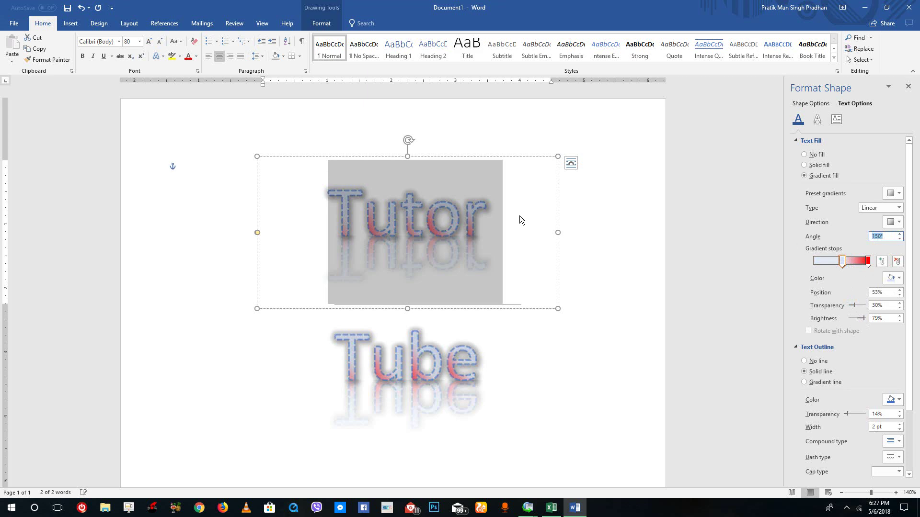
Try the Rectangular and Path gradient types for the text fill, and return to Linear
left_click(891, 210)
left_click(890, 207)
left_click(884, 228)
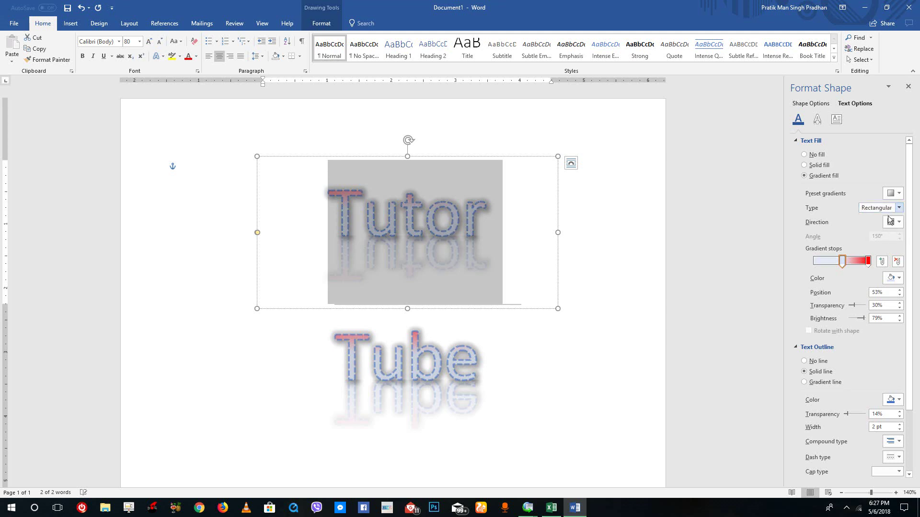
left_click(872, 245)
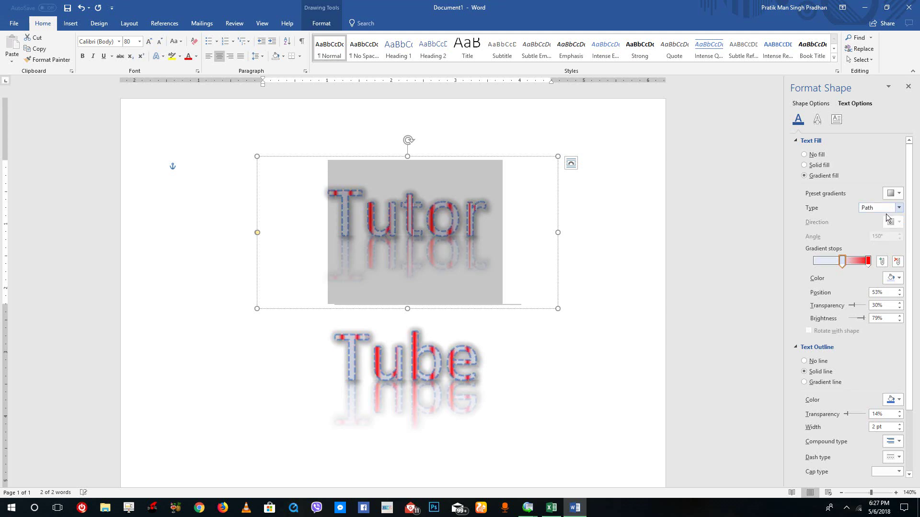
left_click(887, 209)
left_click(883, 220)
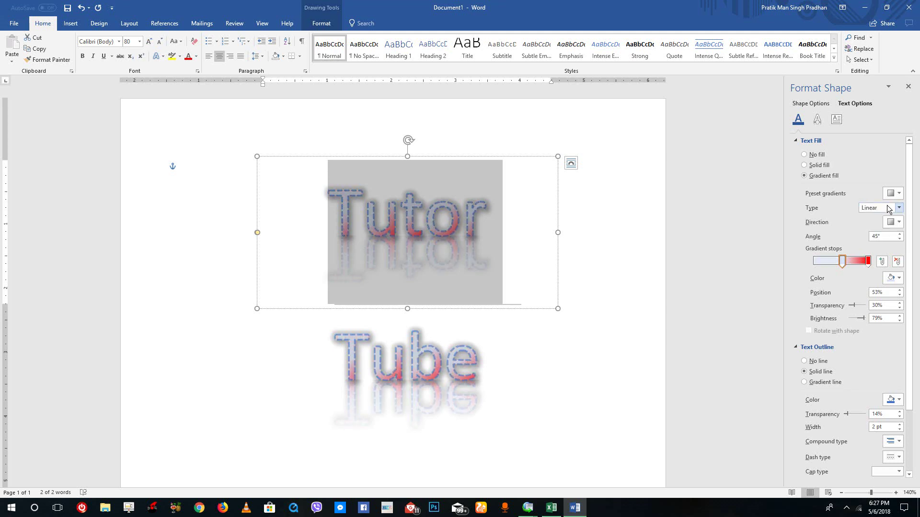
Set the text shadow's blur to 11 pt, show the reflection settings, and deselect the WordArt to check the result
left_click(818, 122)
left_click(797, 143)
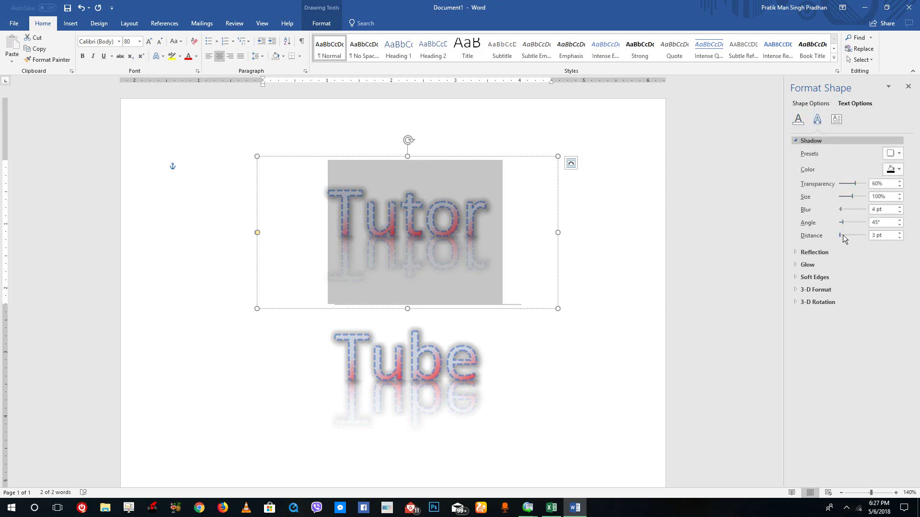
left_click(844, 209)
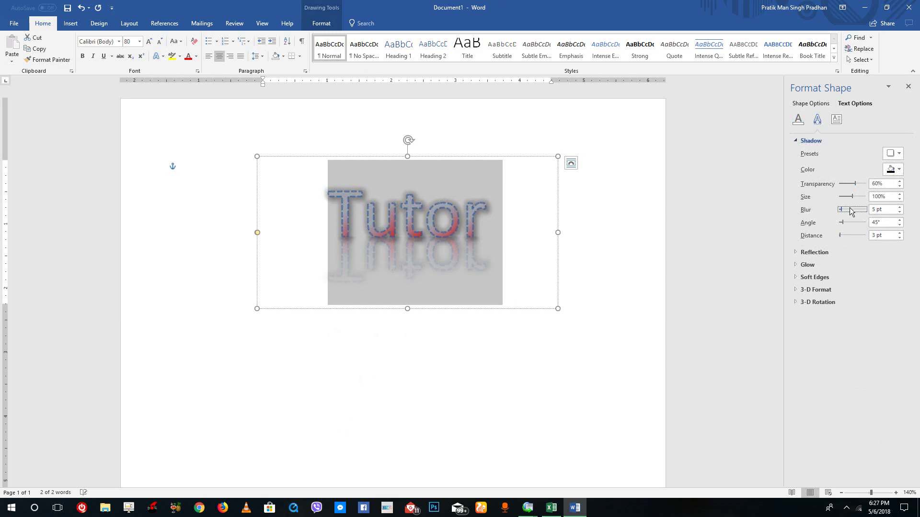
left_click_drag(843, 213, 841, 214)
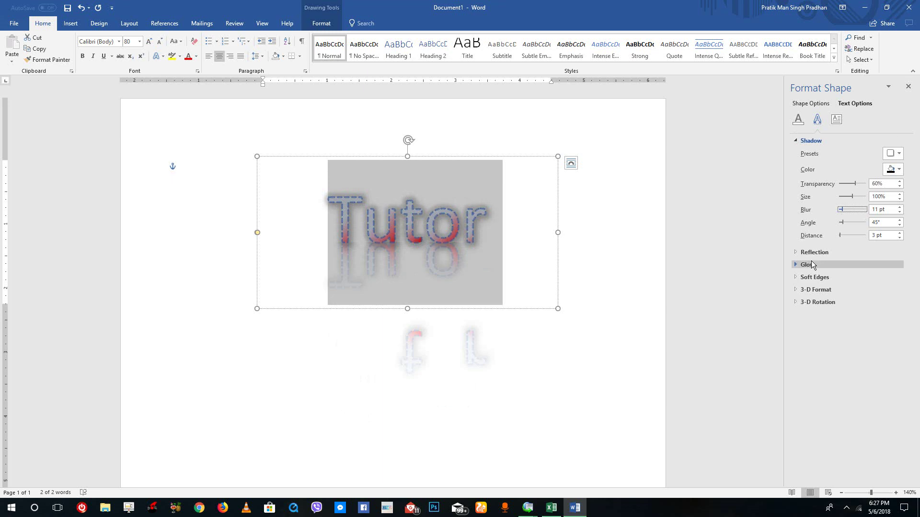
left_click(793, 253)
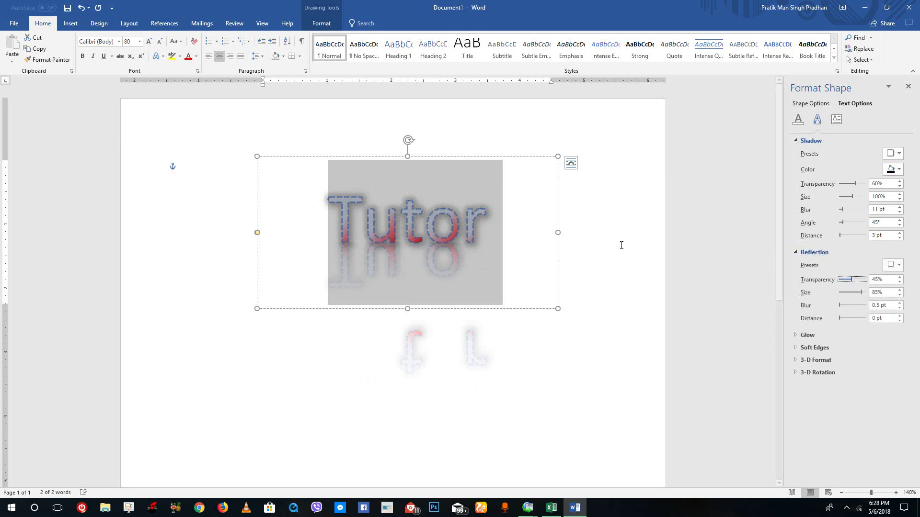
left_click(591, 238)
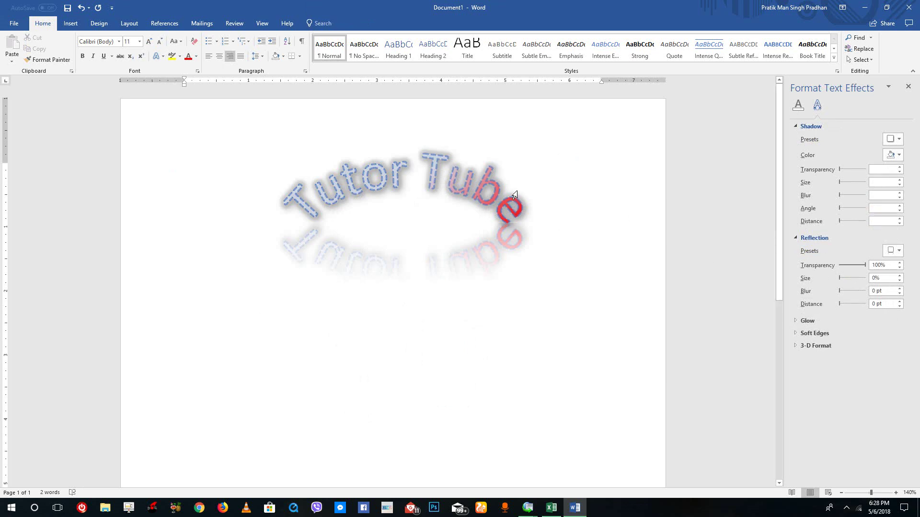
Select all the WordArt's text and give it the second Bevel preset as its 3-D top bevel
left_click(491, 199)
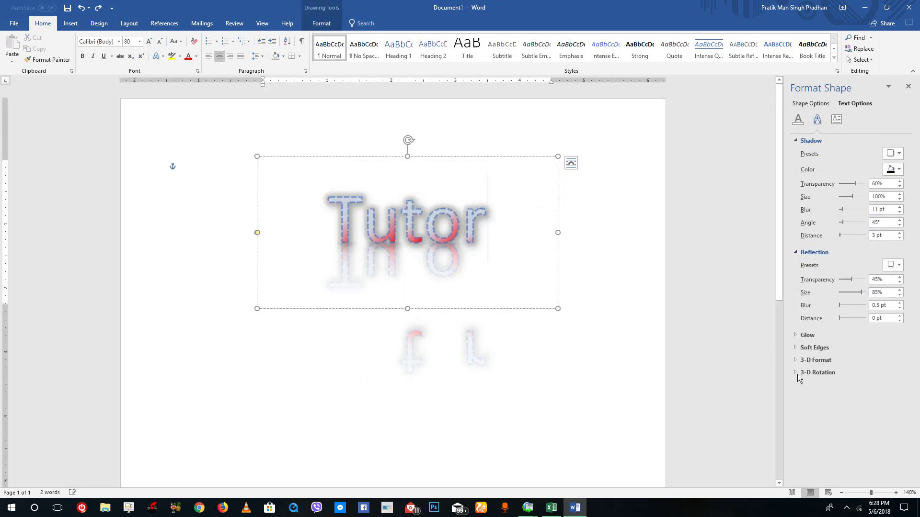
key("Left")
key("ctrl+a")
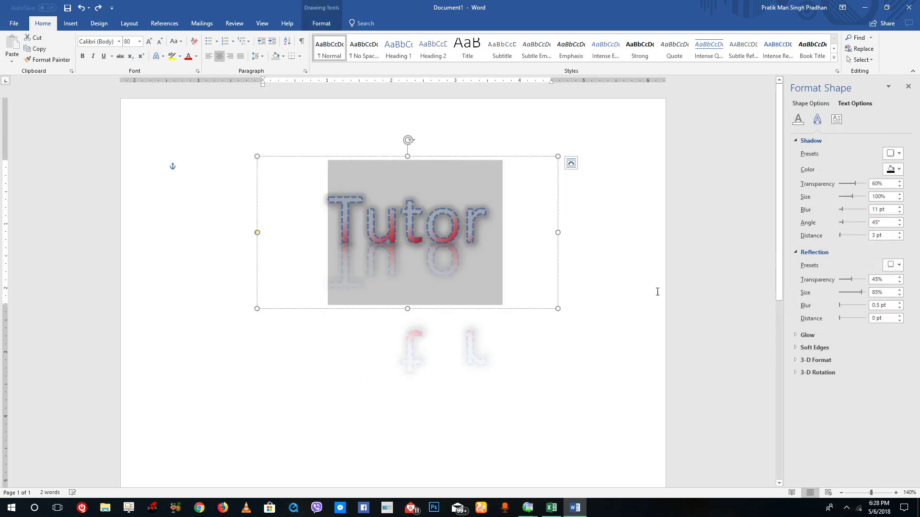
left_click(792, 360)
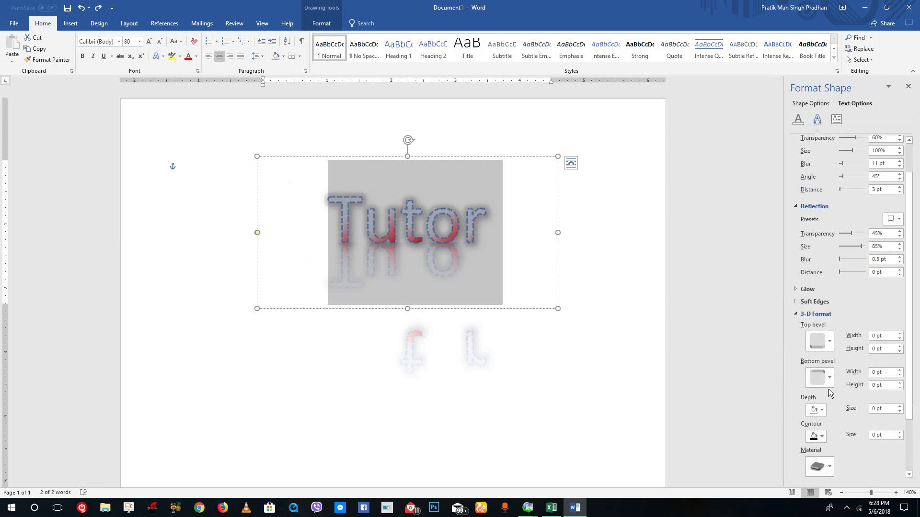
left_click(829, 341)
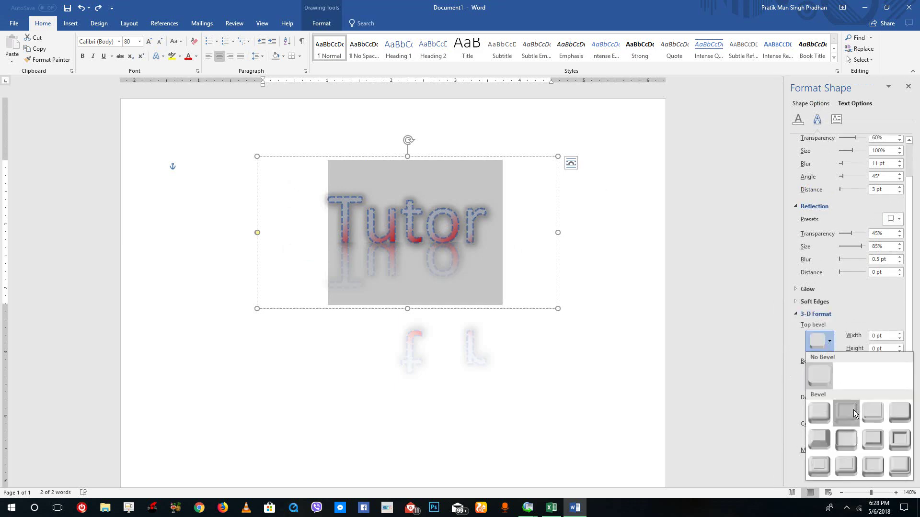
left_click(846, 413)
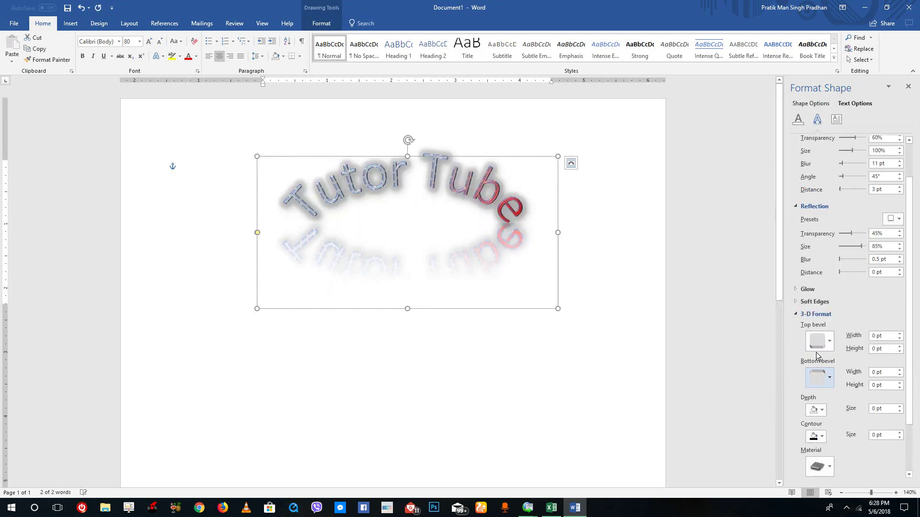
Try a 3-D X rotation of 305° on the text, settle on 355°, and deselect the WordArt
left_click(794, 315)
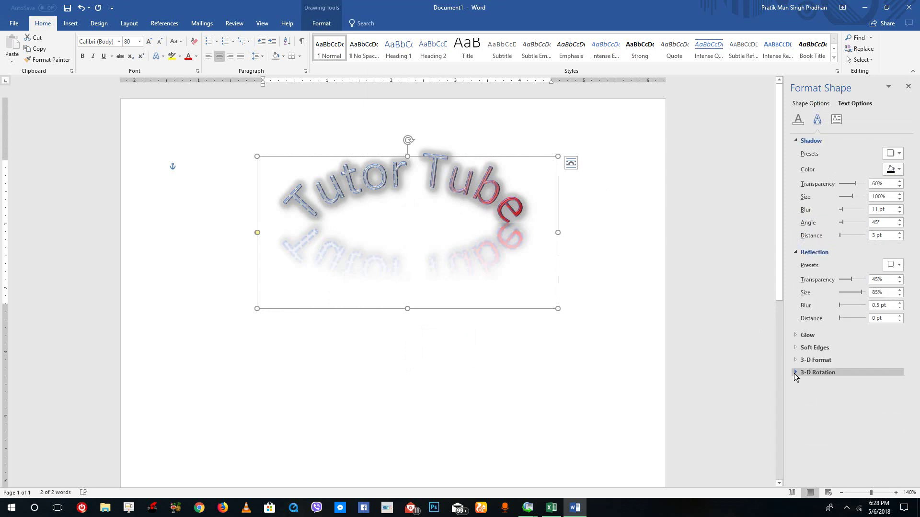
left_click(795, 372)
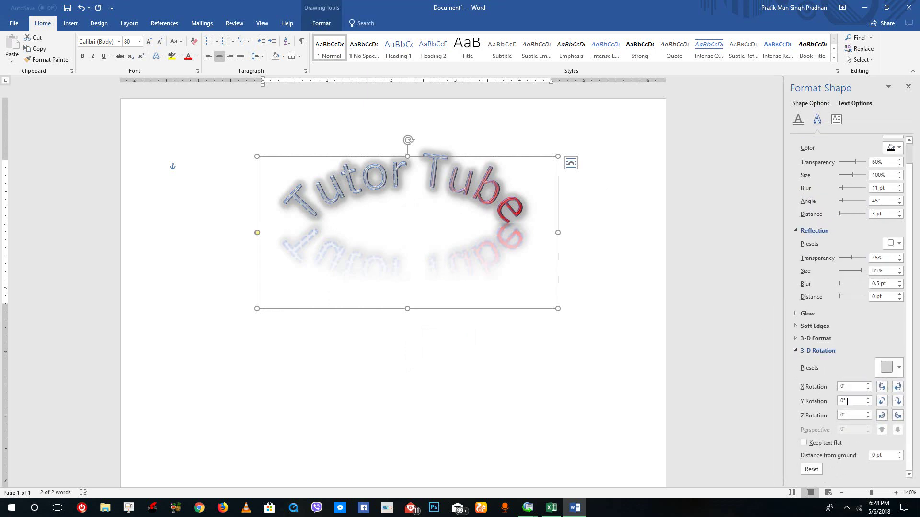
left_click(882, 388)
left_click(881, 387)
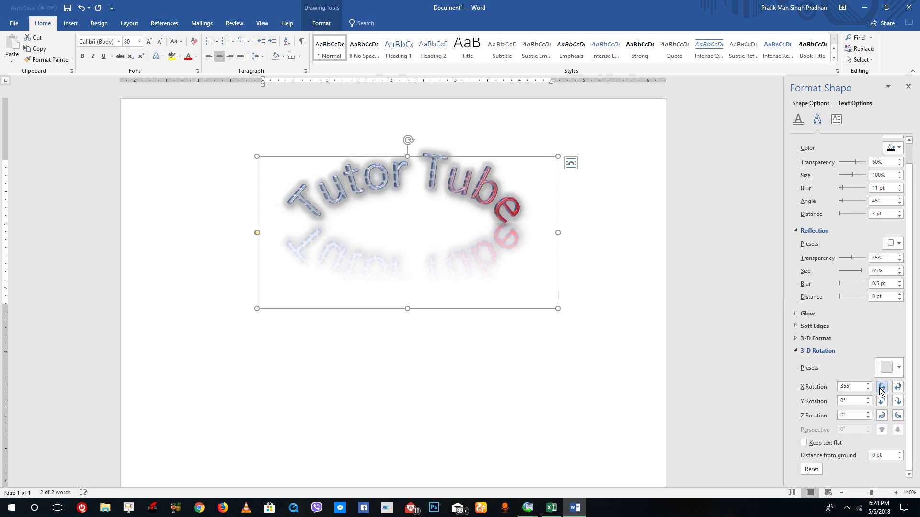
left_click(881, 387)
left_click(882, 387)
left_click(882, 387)
left_click(882, 387)
left_click(881, 387)
left_click(882, 387)
left_click(881, 387)
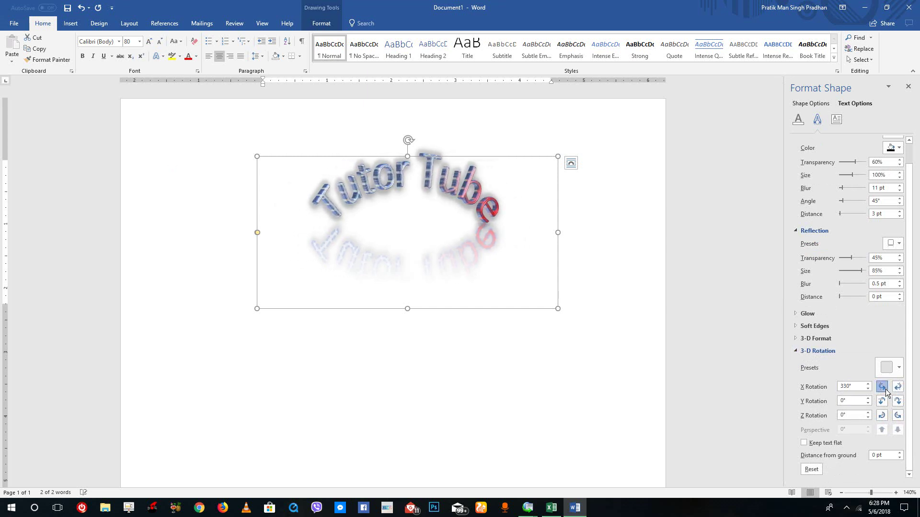
left_click(882, 387)
left_click(882, 388)
left_click(900, 390)
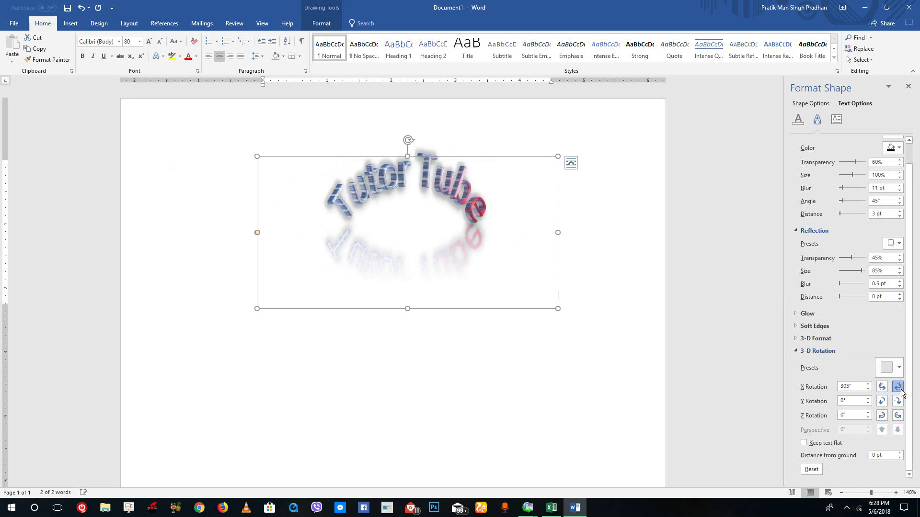
left_click(900, 390)
left_click(899, 390)
left_click(899, 390)
left_click(899, 390)
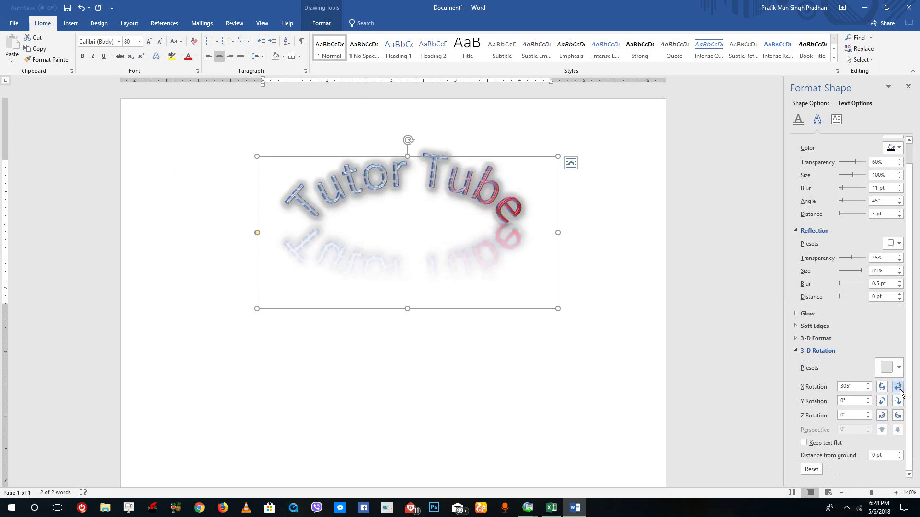
left_click(605, 223)
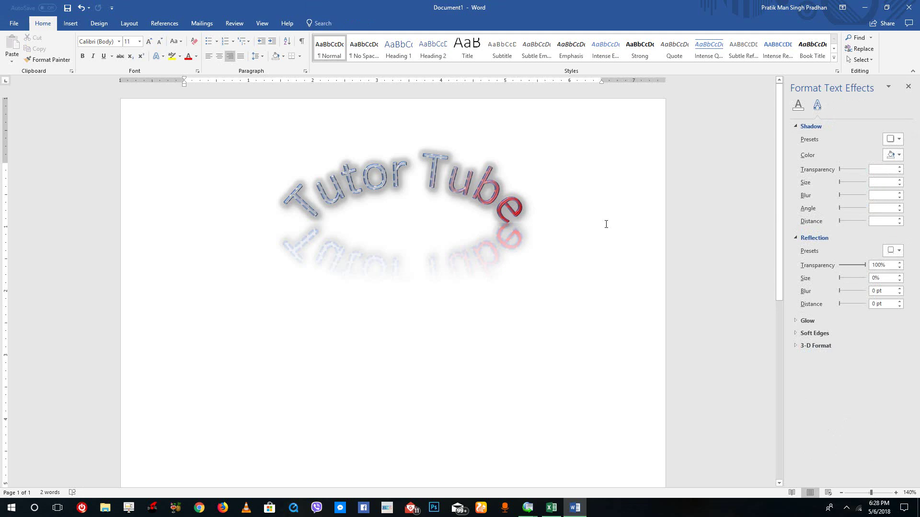
Replace the WordArt's text with "YouTube" and deselect it to check that the styling carries over
left_click(457, 186)
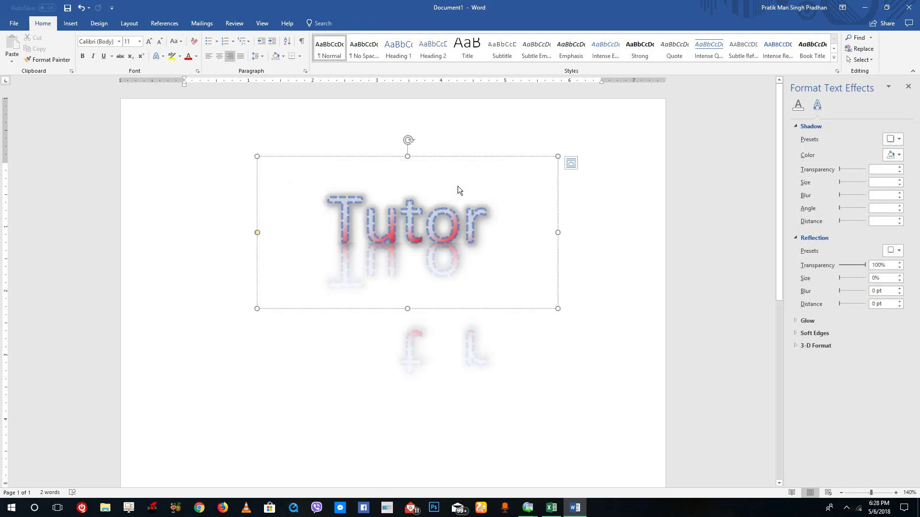
double_click(459, 219)
left_click(461, 219)
left_click(328, 224)
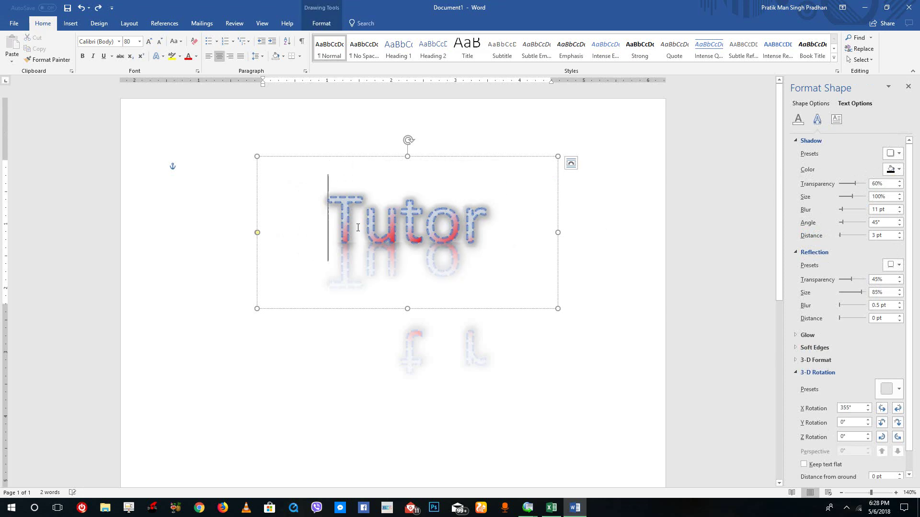
left_click_drag(358, 227, 641, 435)
key("BackSpace")
type("You")
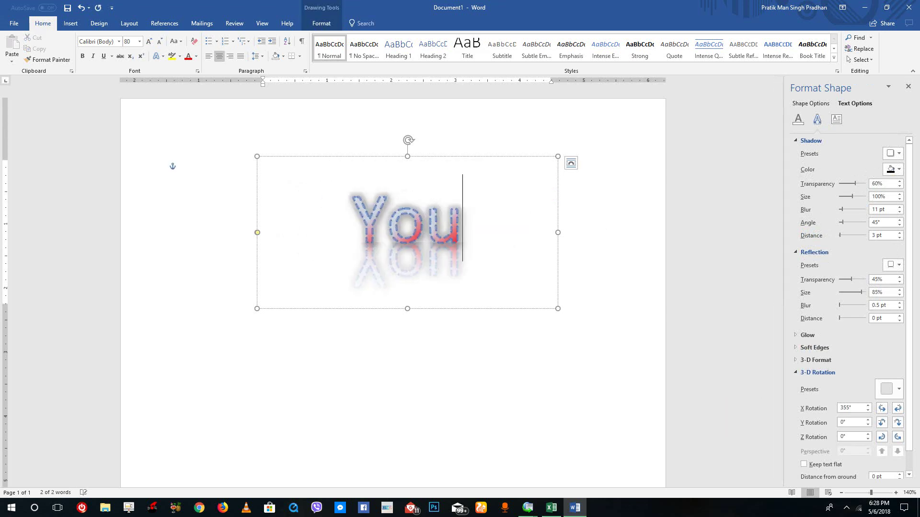
type("Tube")
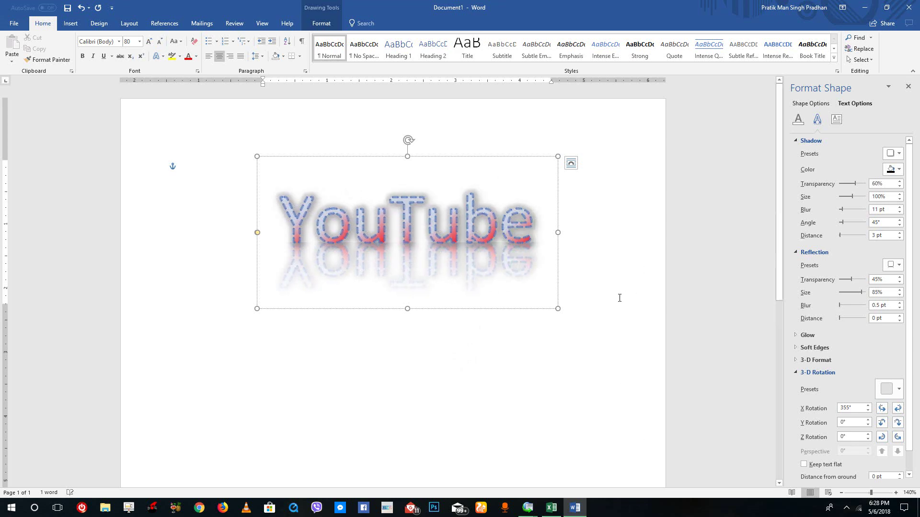
left_click(617, 297)
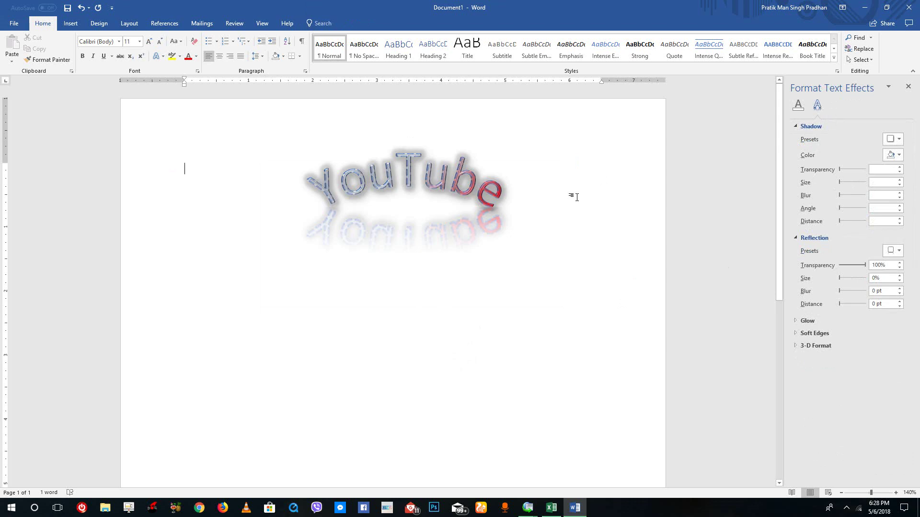
double_click(412, 165)
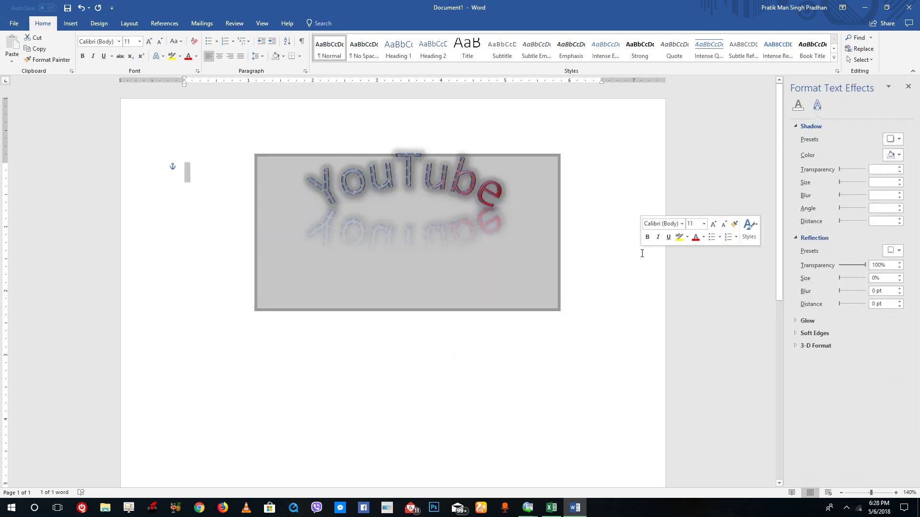
left_click(607, 292)
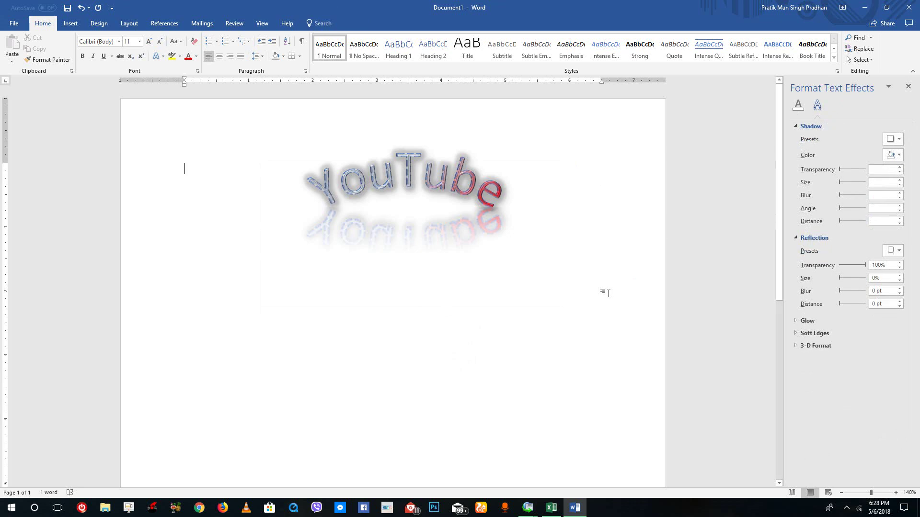